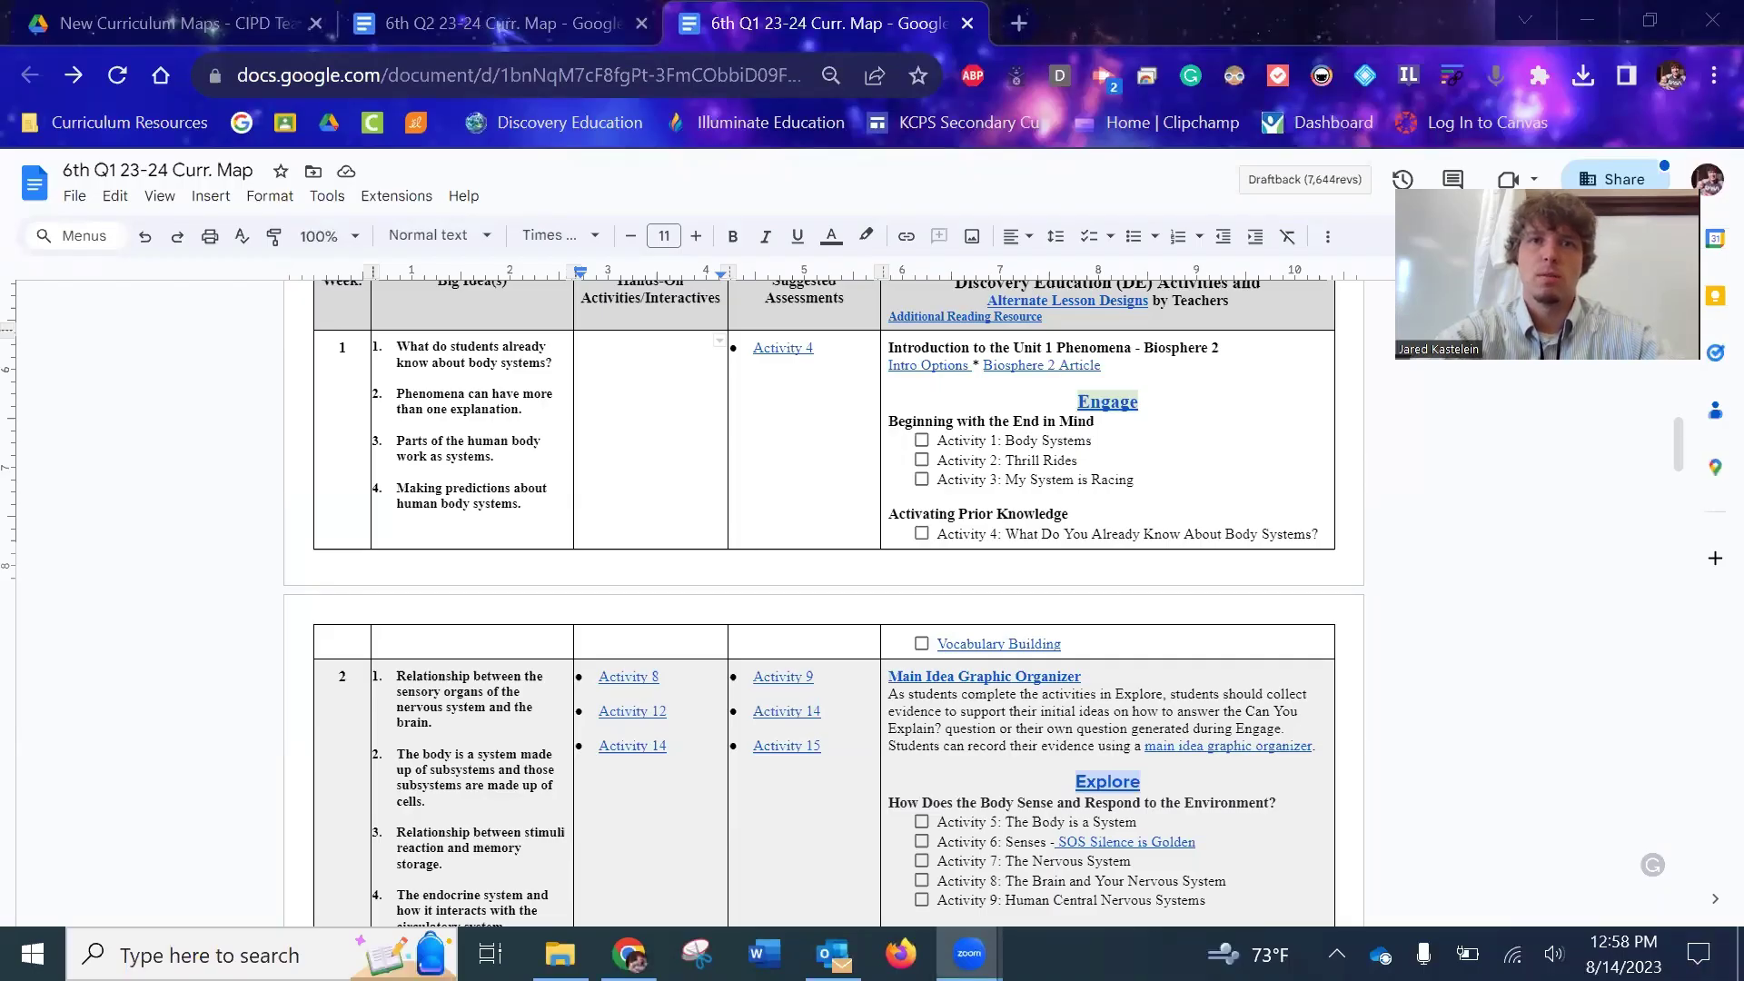
Step: Reveal the web address behind Activity 8 in the Week 2 Hands-On column of the curriculum map
scroll(819, 430, up, 15)
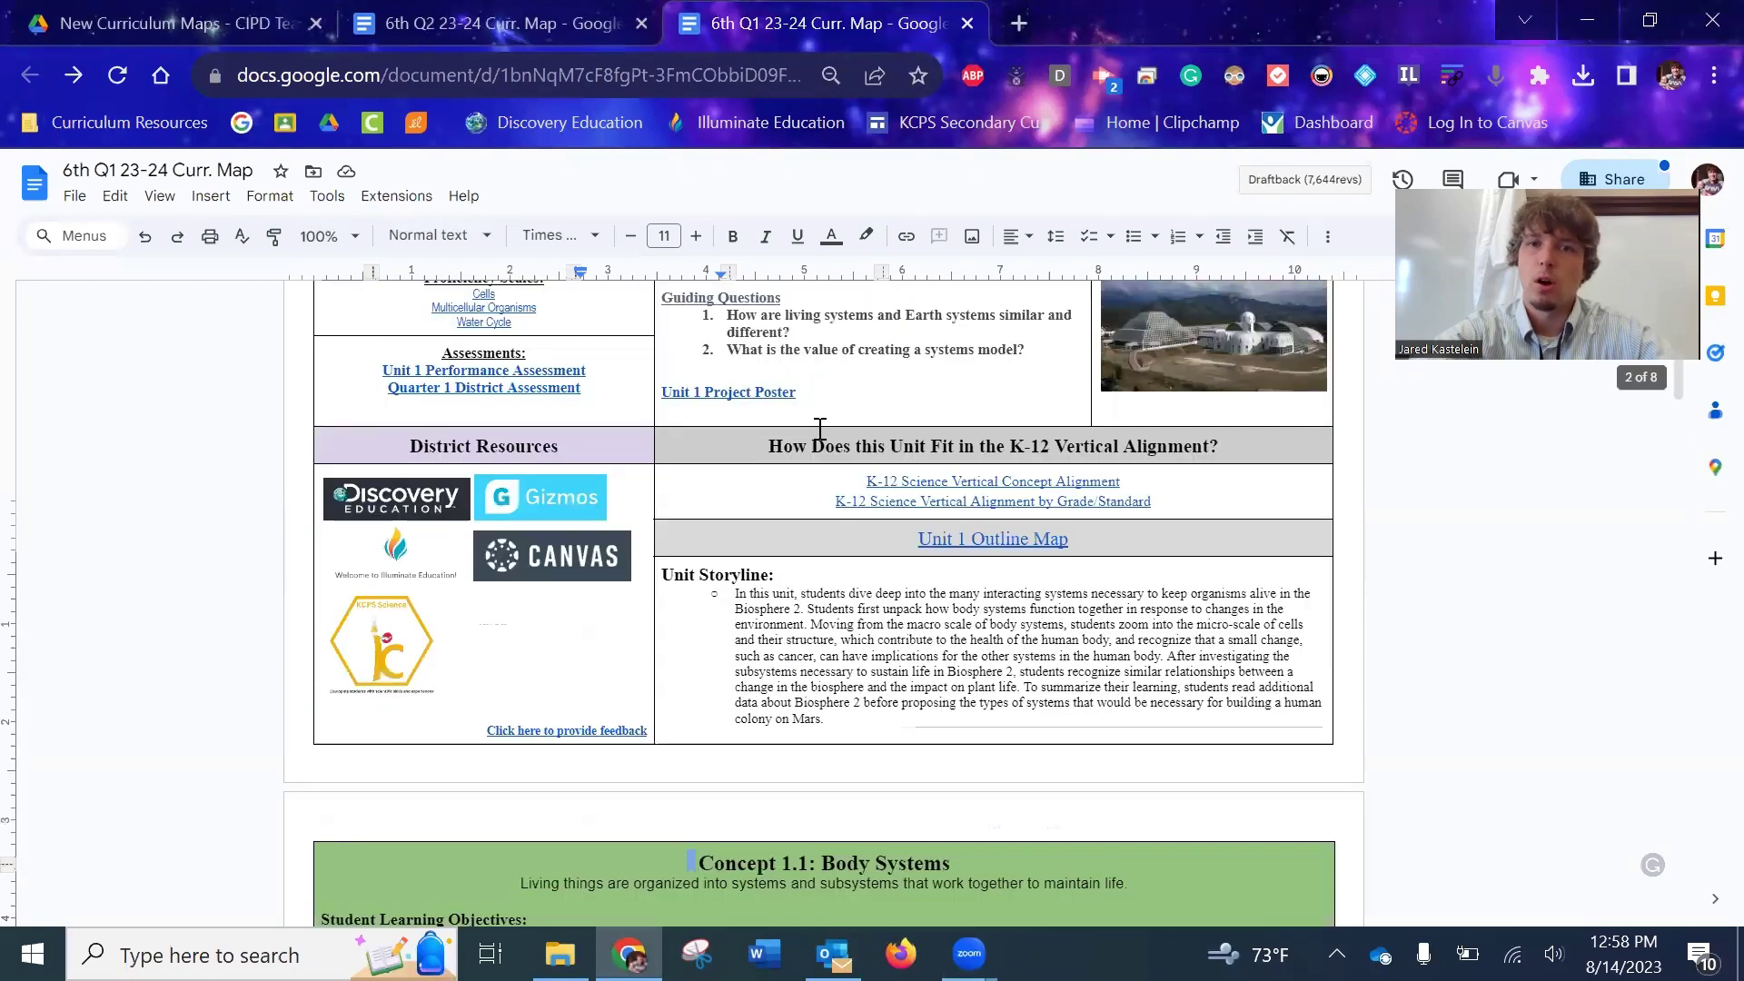
scroll(819, 429, down, 10)
scroll(640, 536, down, 5)
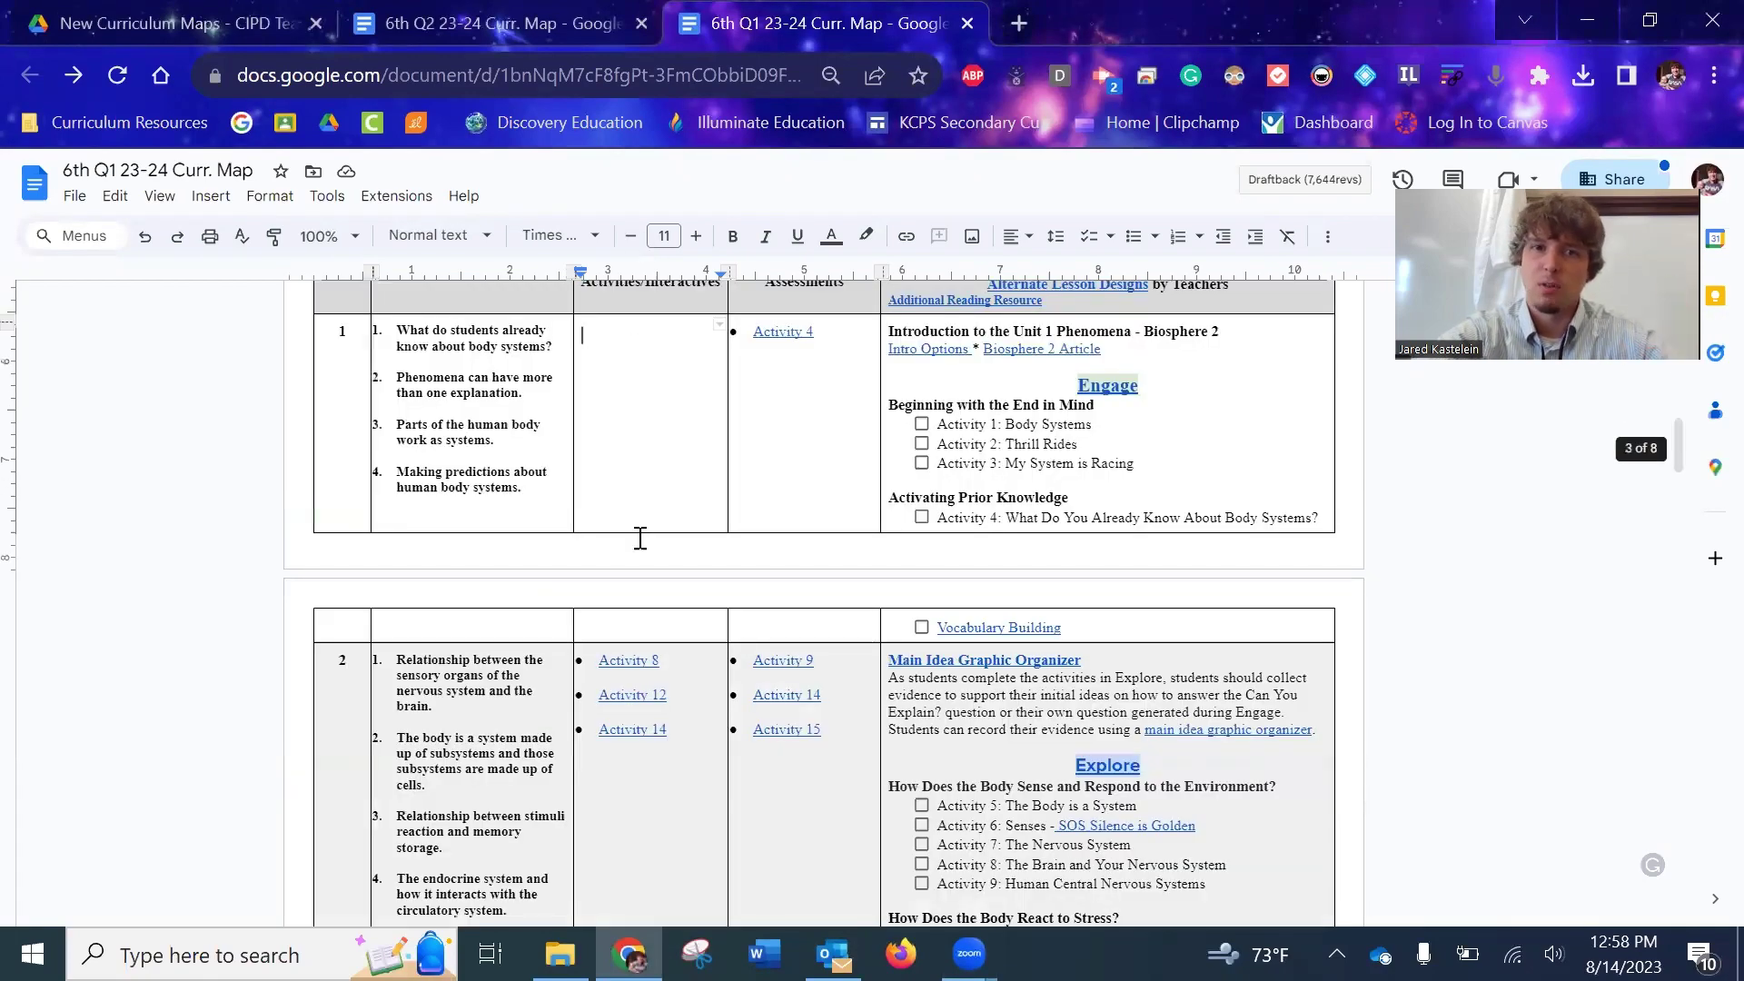
click(628, 659)
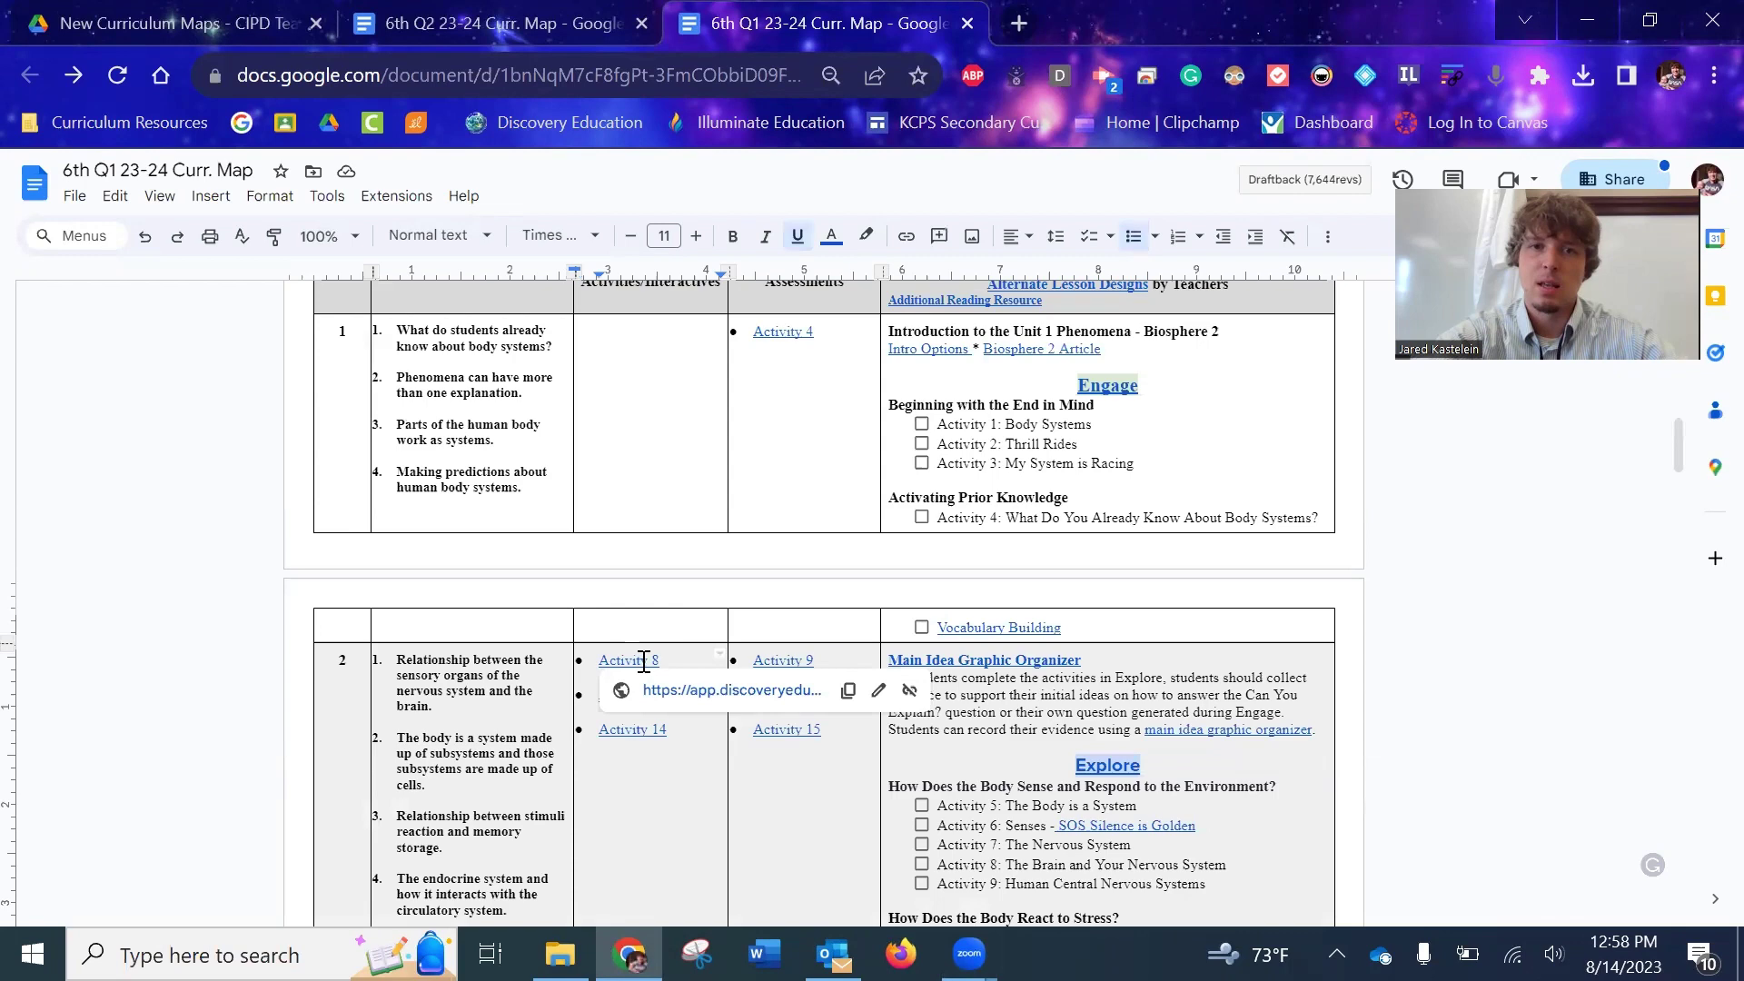
scroll(642, 662, down, 1)
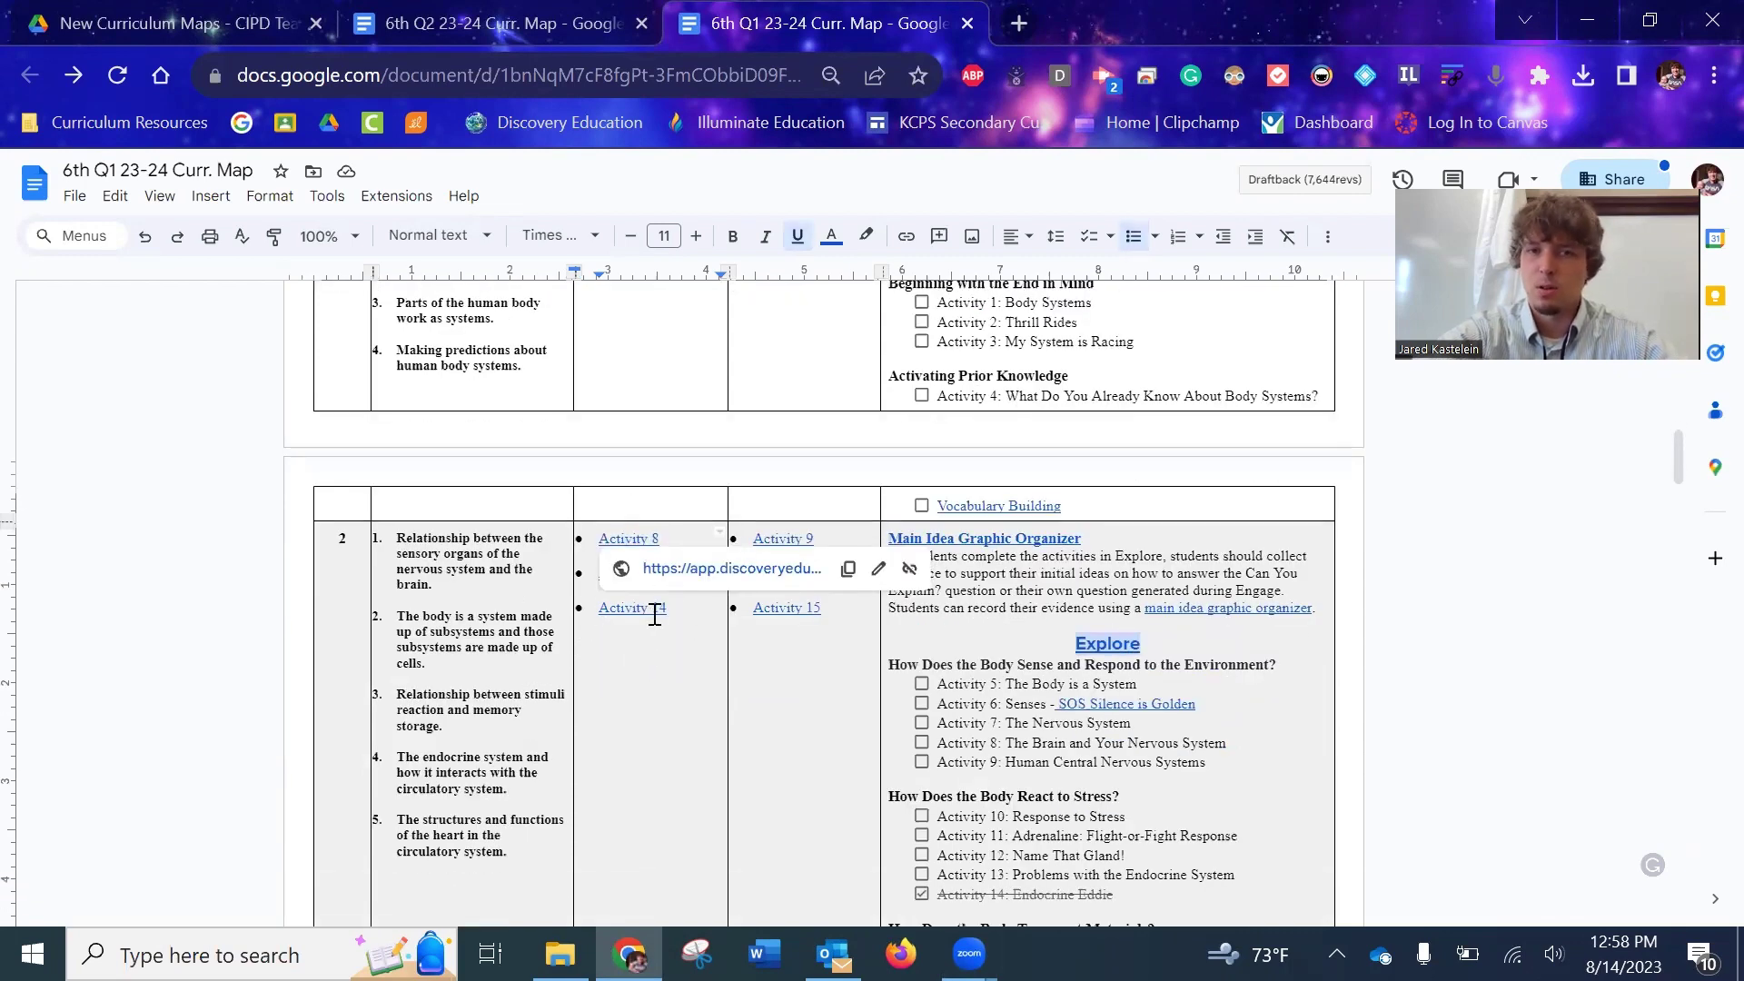
scroll(653, 619, down, 1)
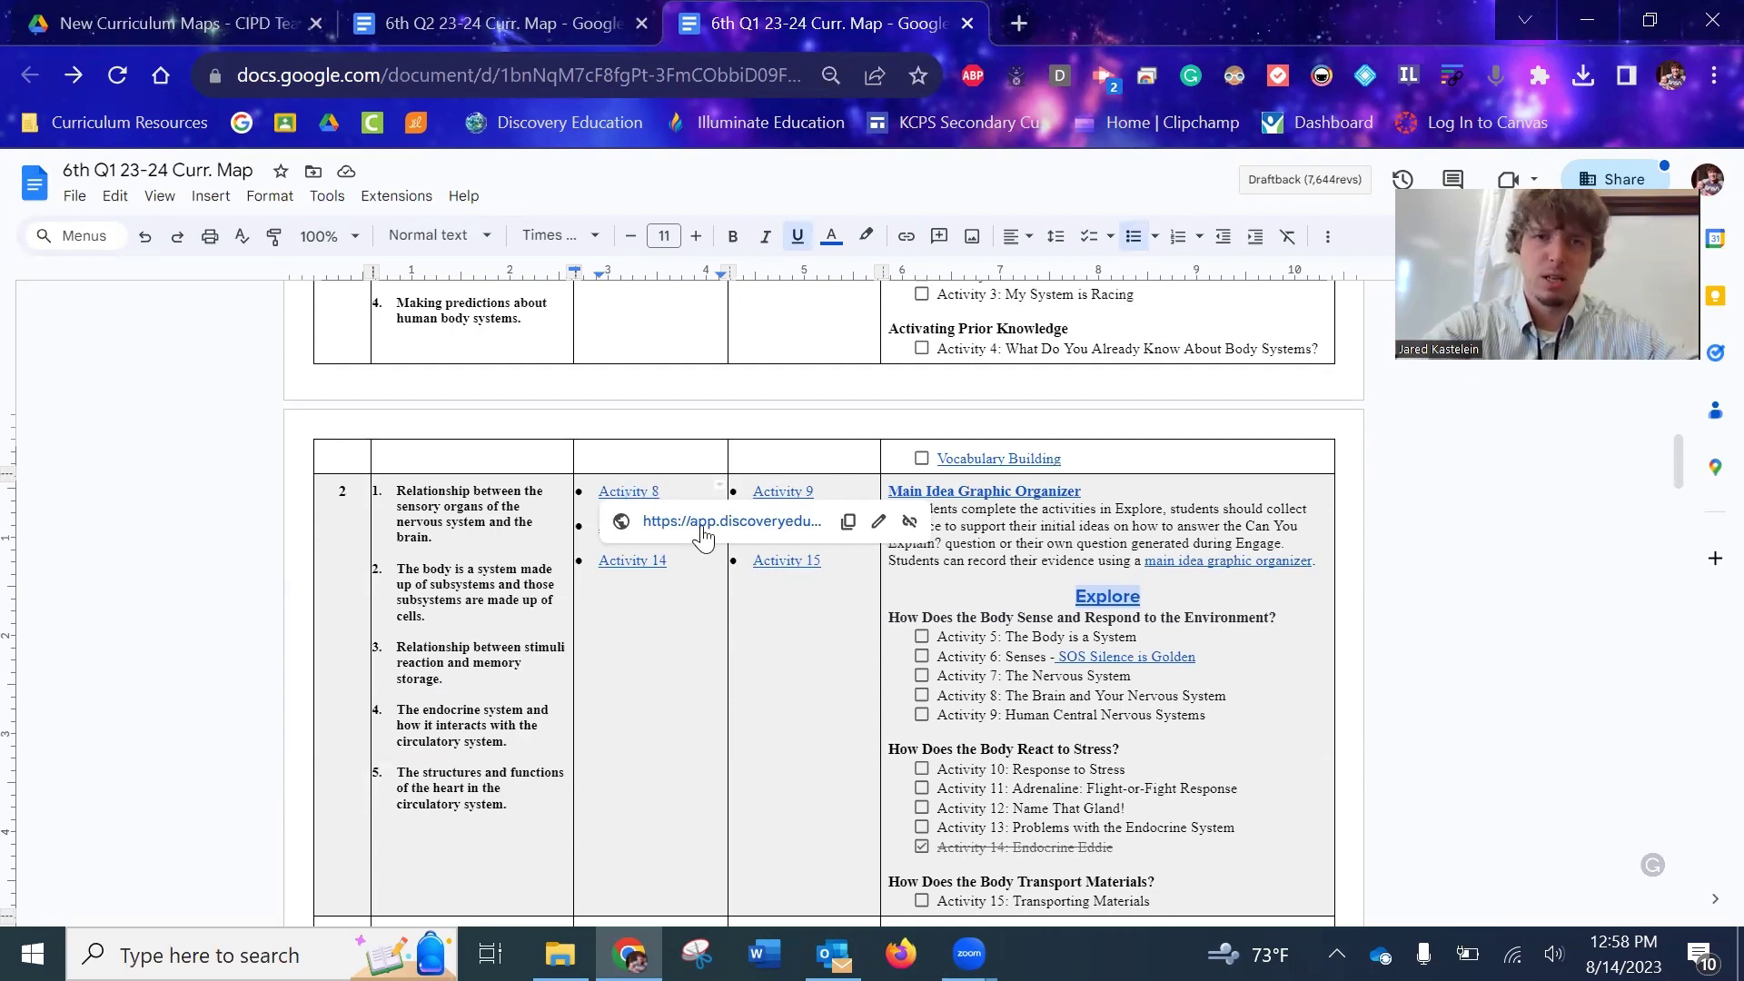
scroll(703, 534, down, 15)
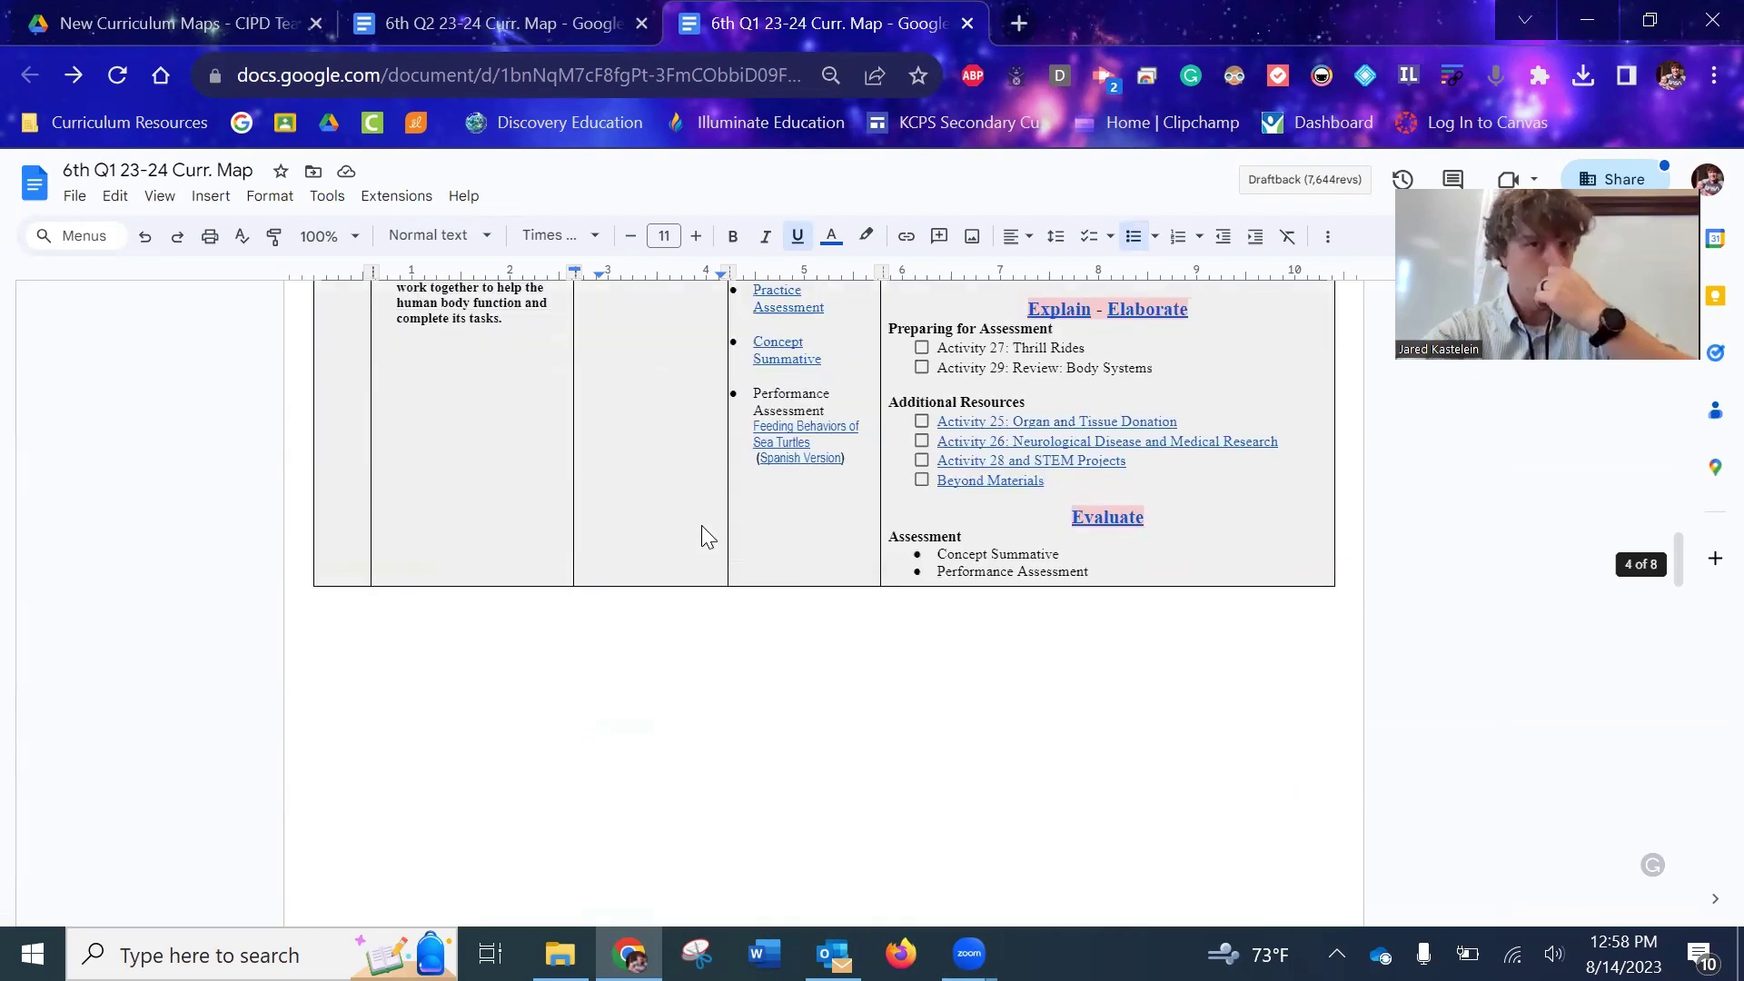
scroll(703, 528, down, 13)
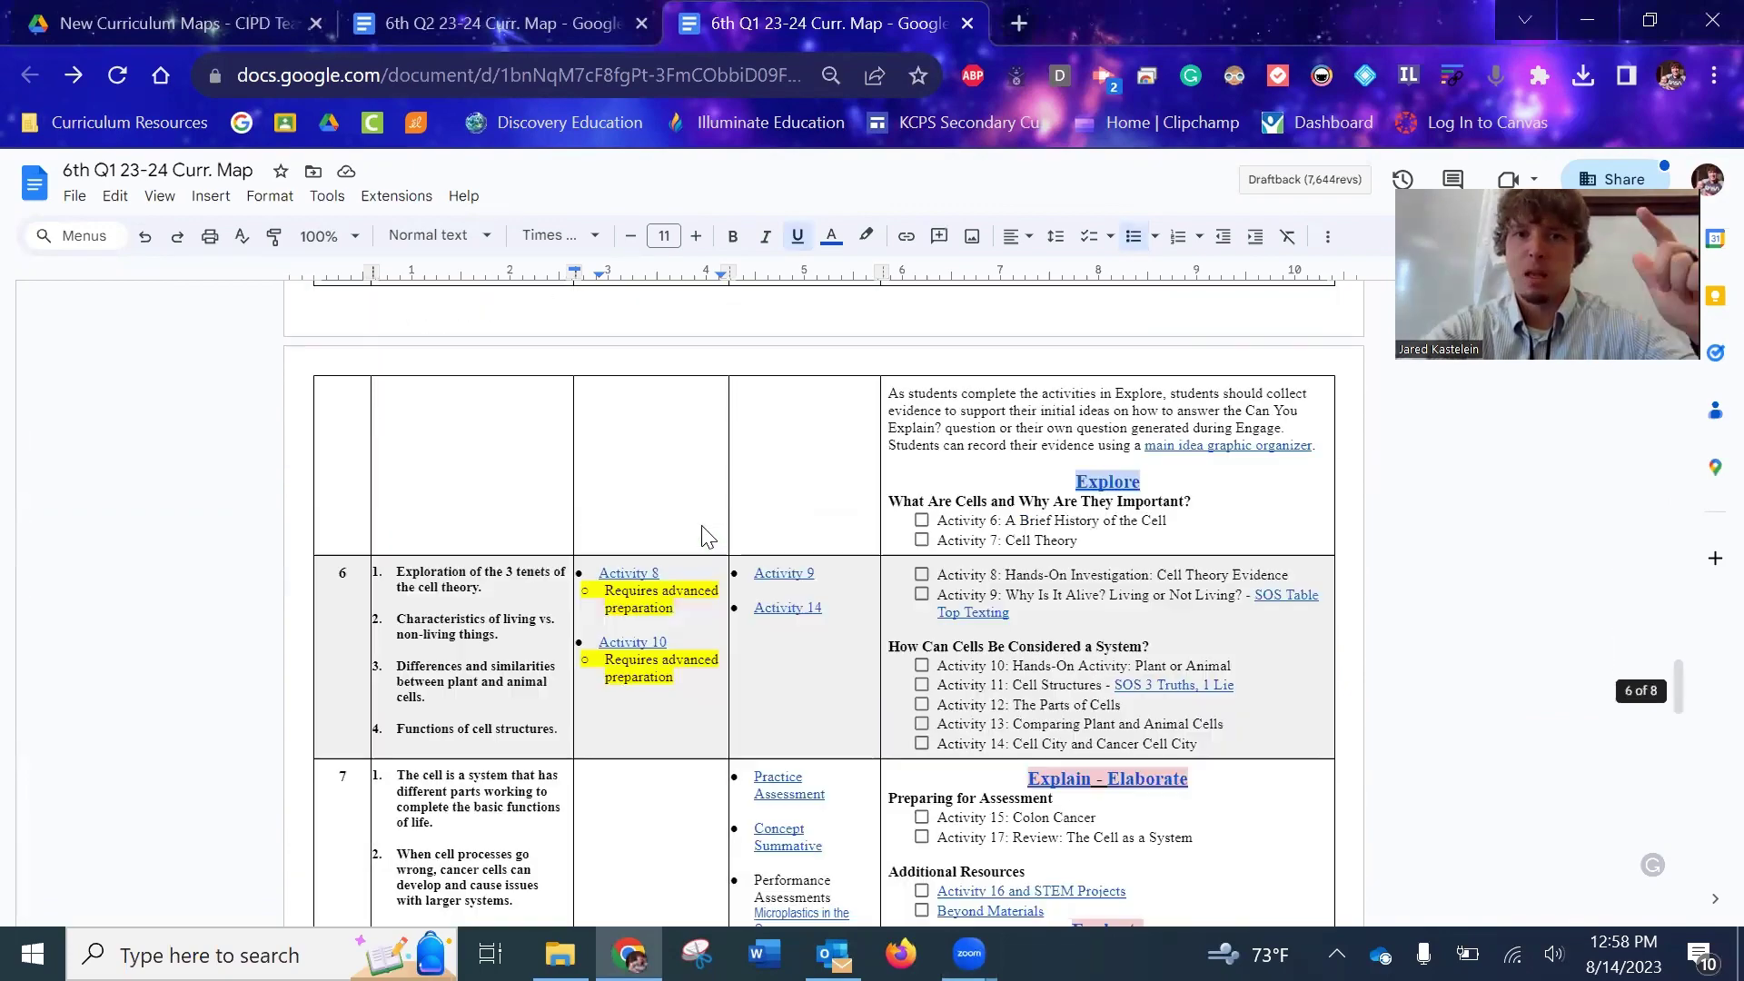
scroll(638, 576, up, 15)
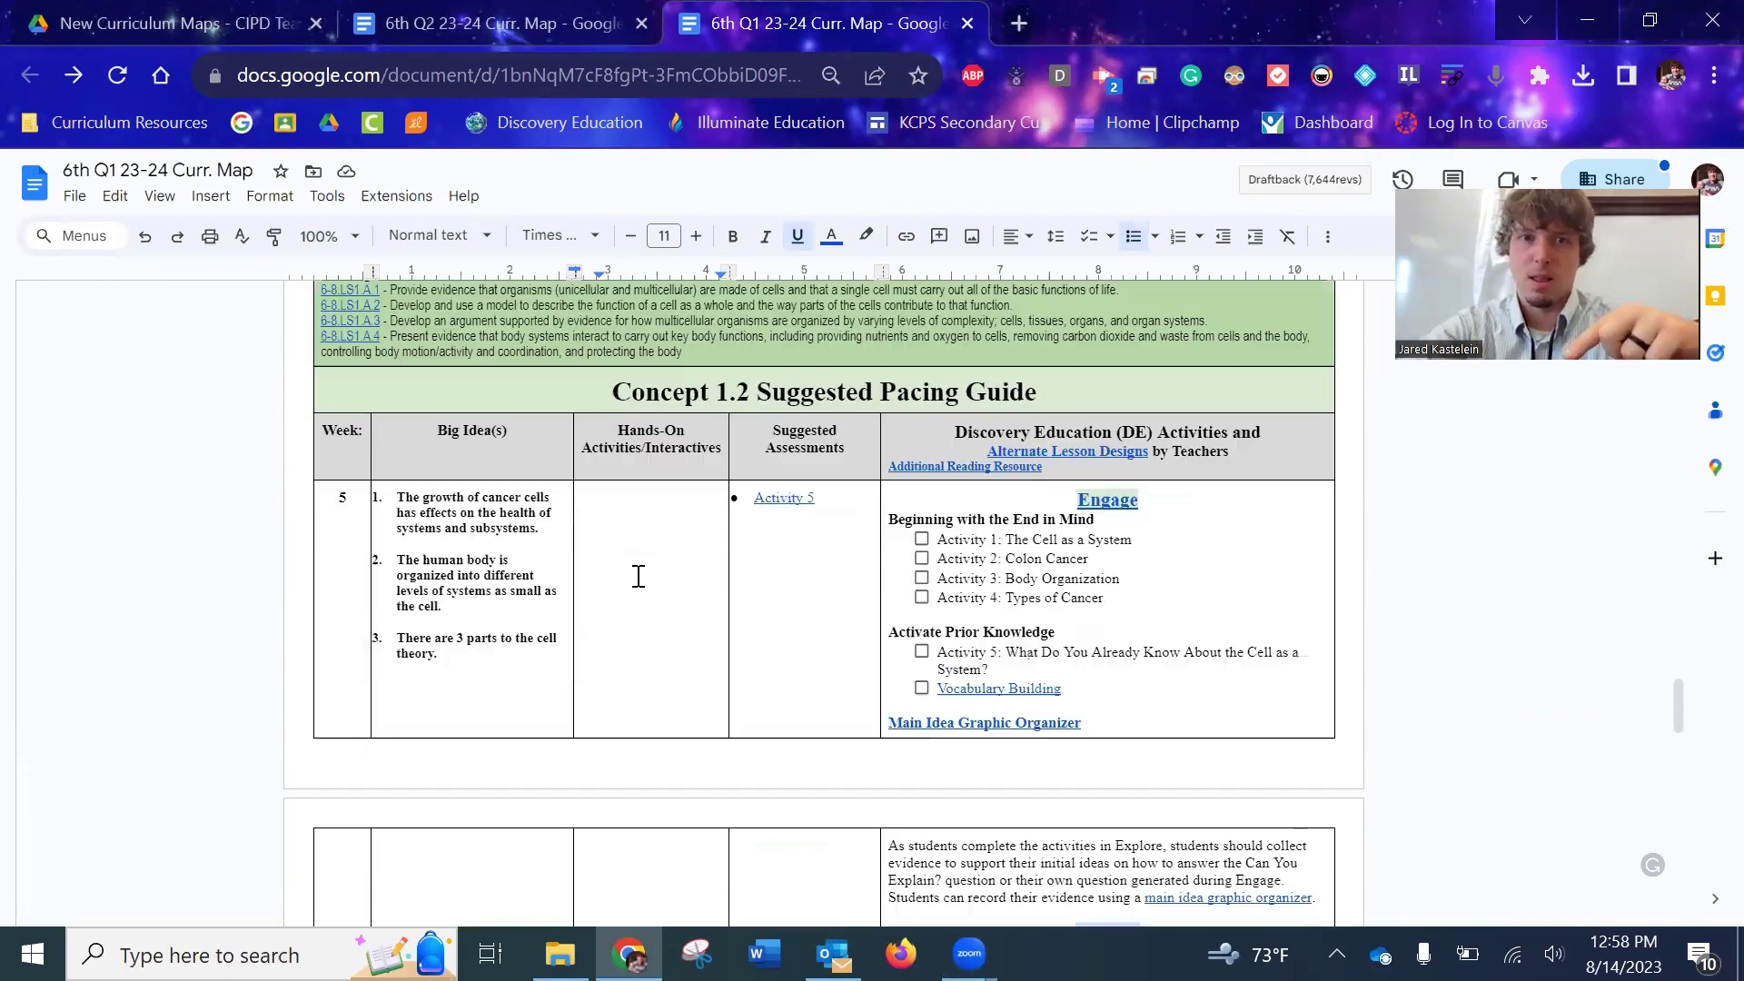
scroll(638, 576, up, 12)
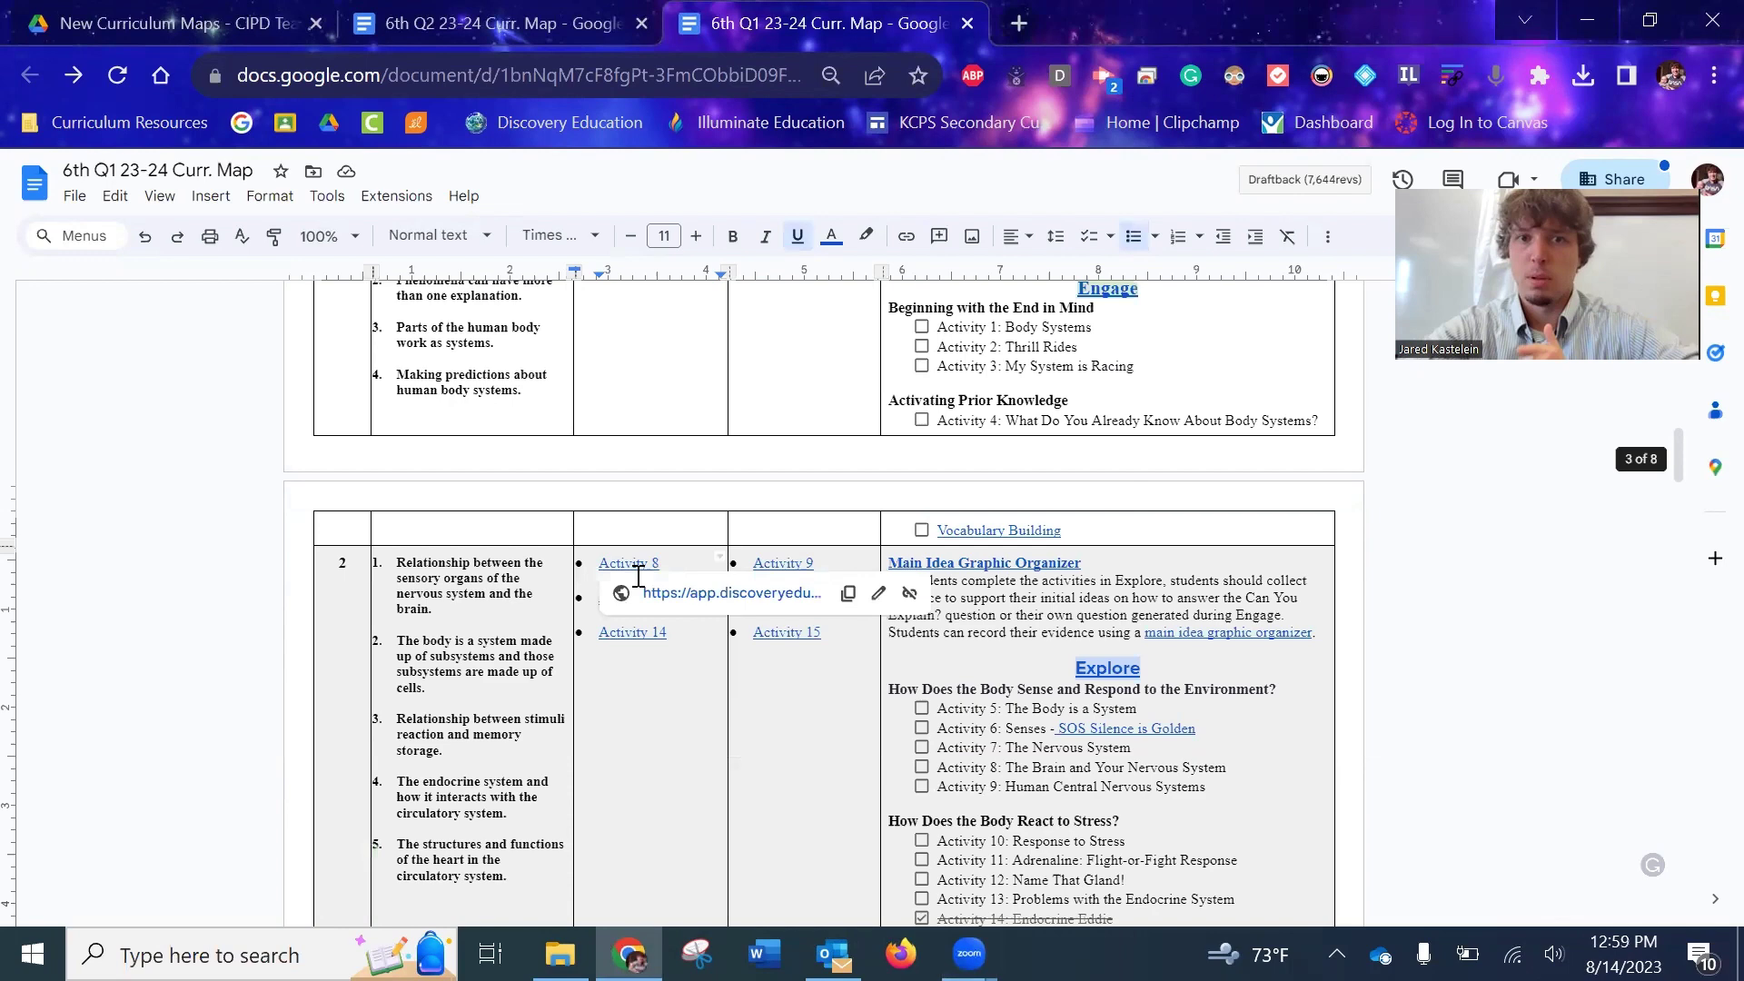
scroll(638, 576, up, 3)
scroll(639, 576, down, 6)
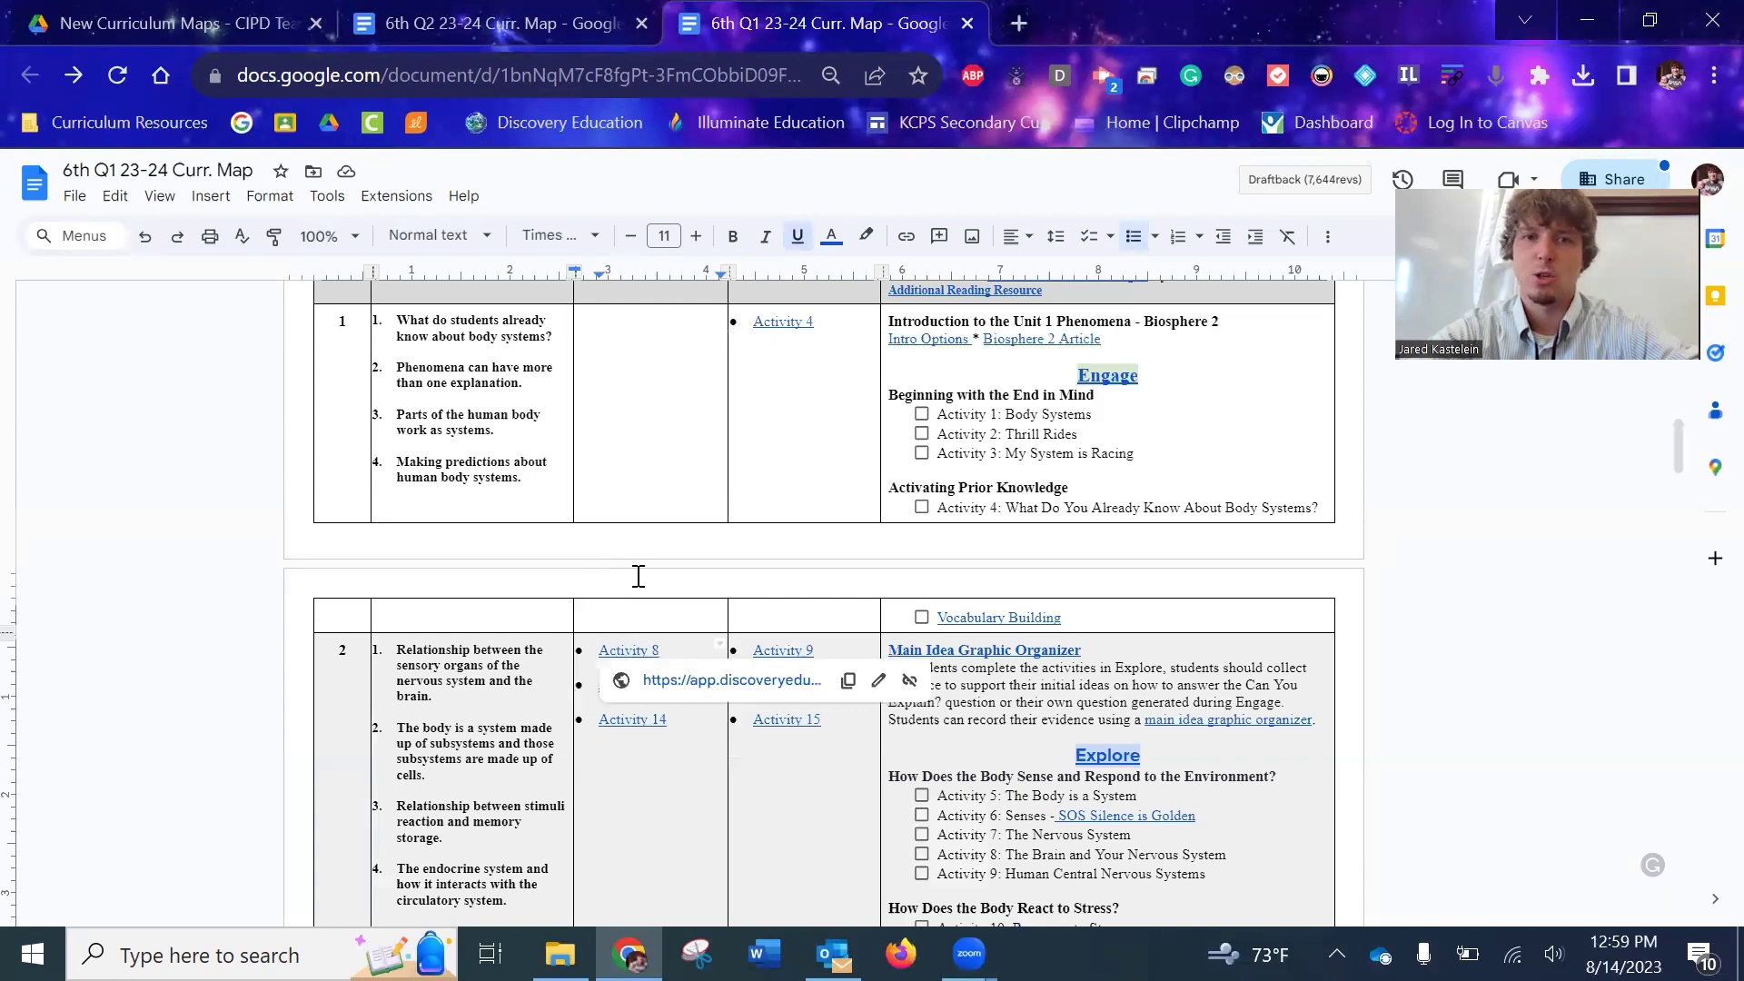
Step: Open the Activity 8 page and review its teacher note, interactive card and questions
click(664, 679)
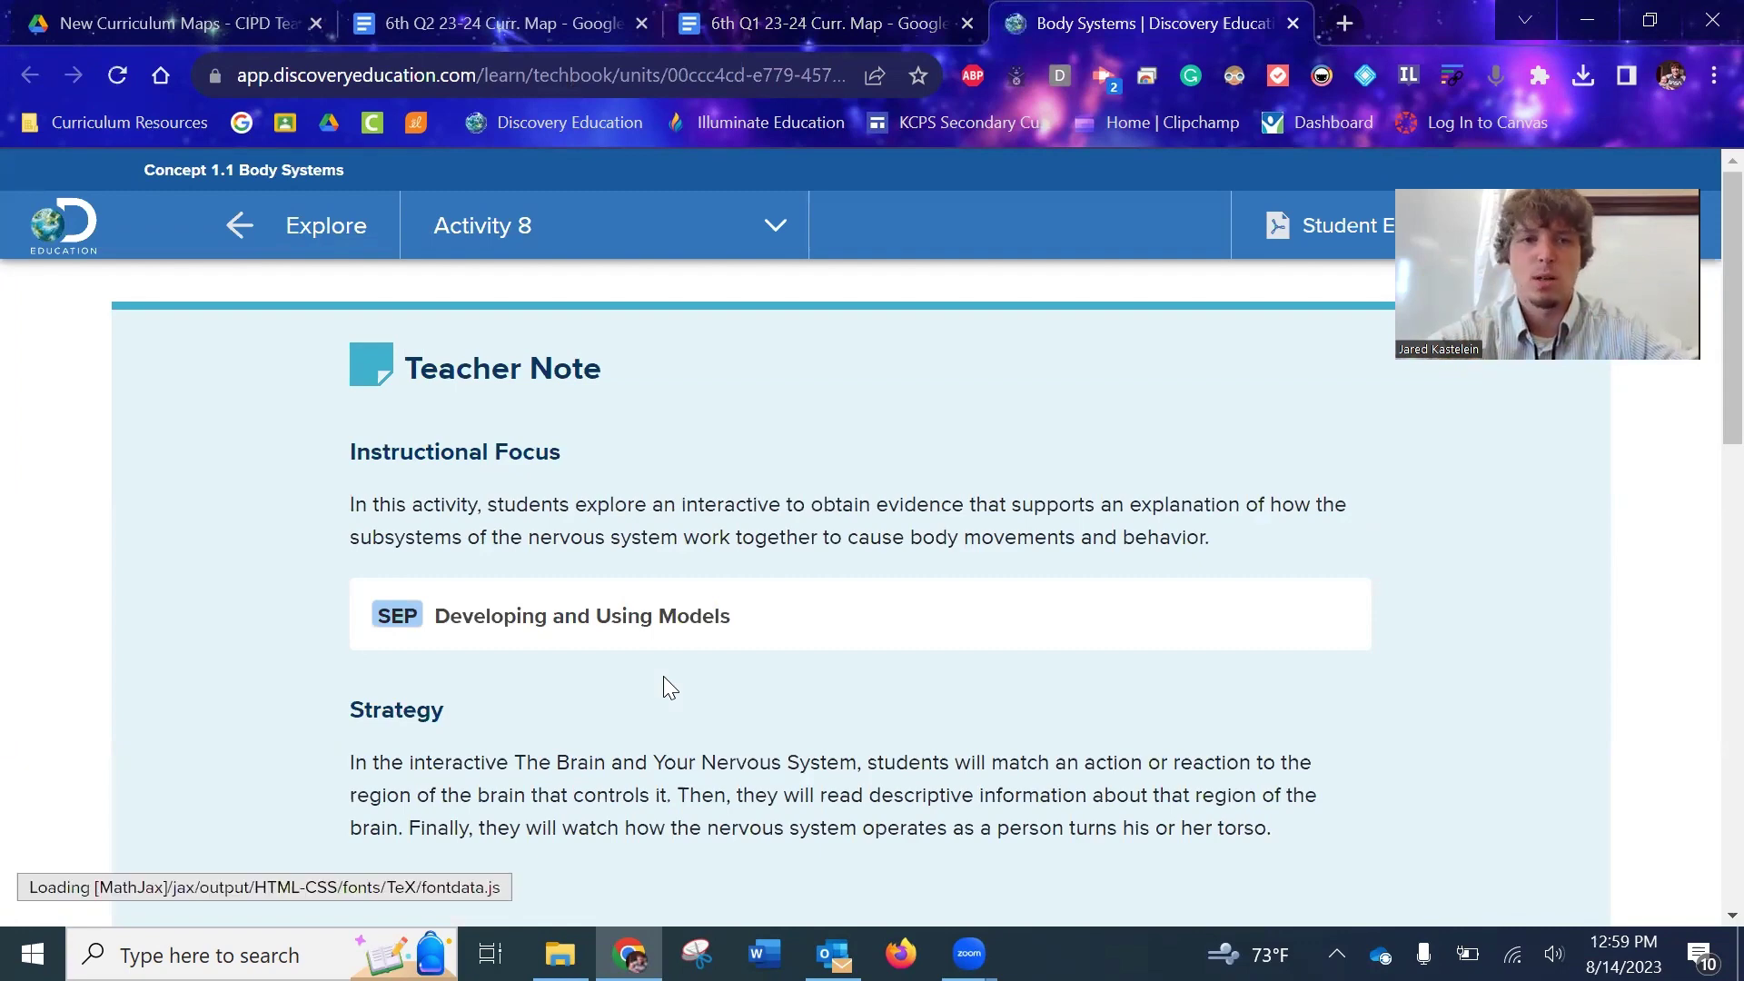
scroll(663, 676, down, 2)
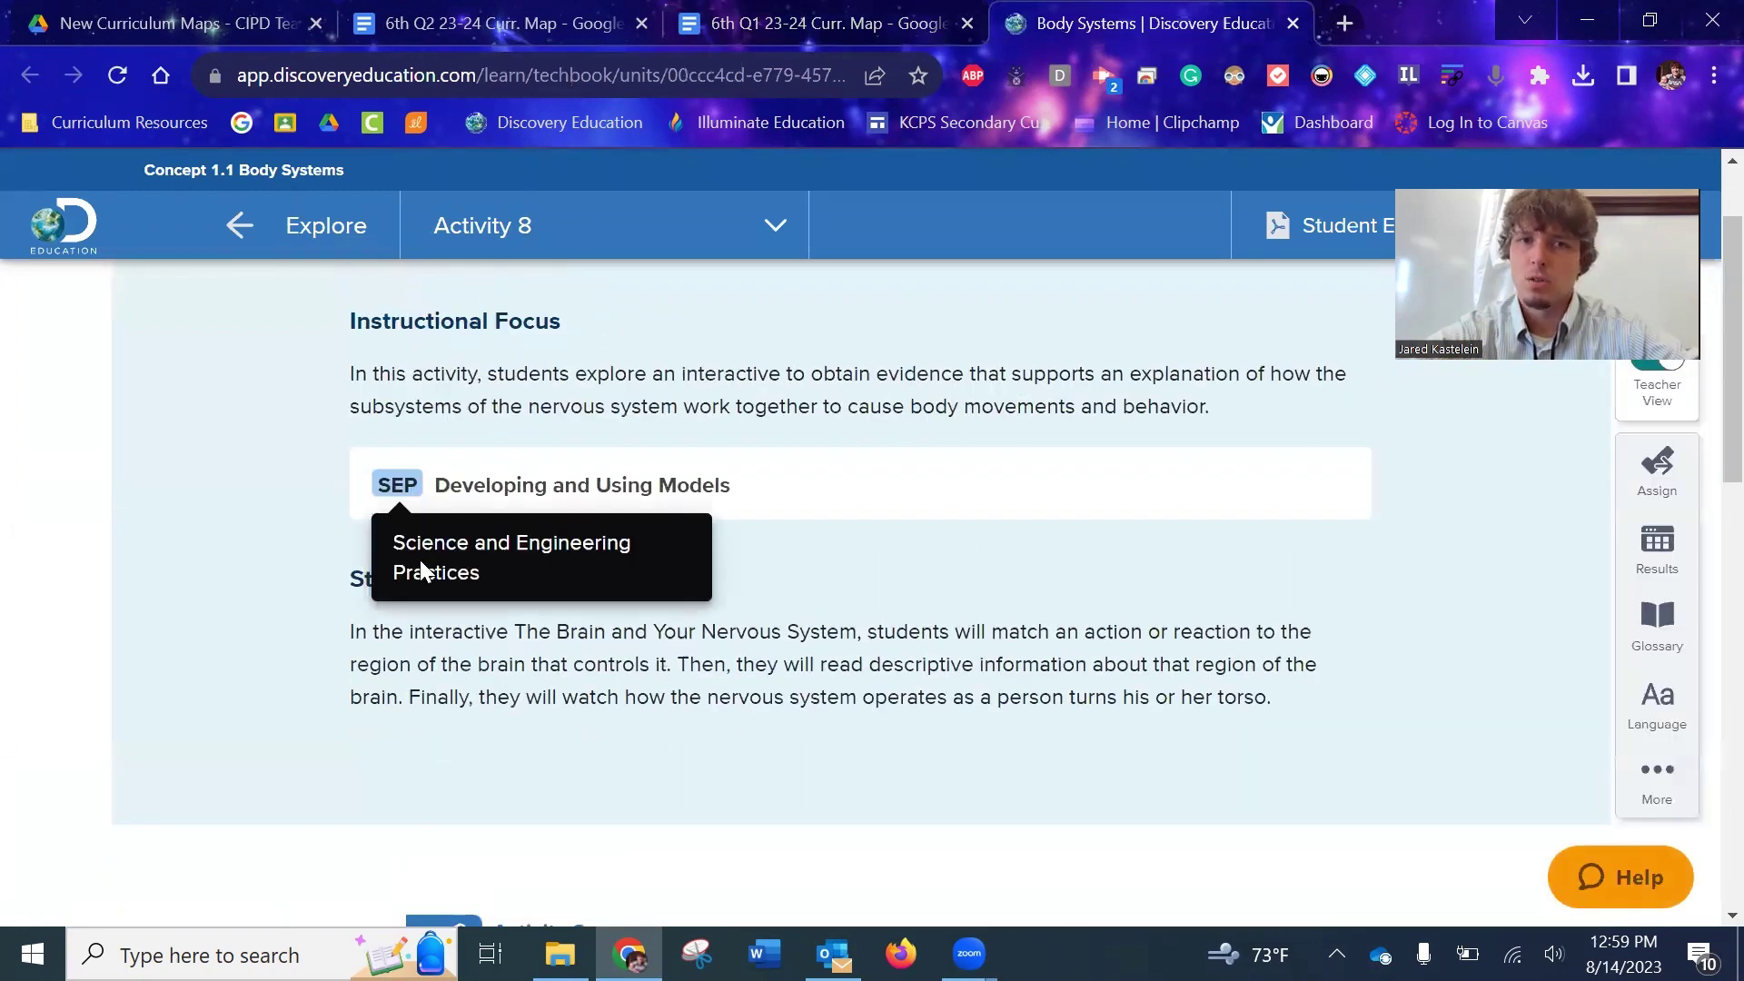
scroll(631, 614, down, 8)
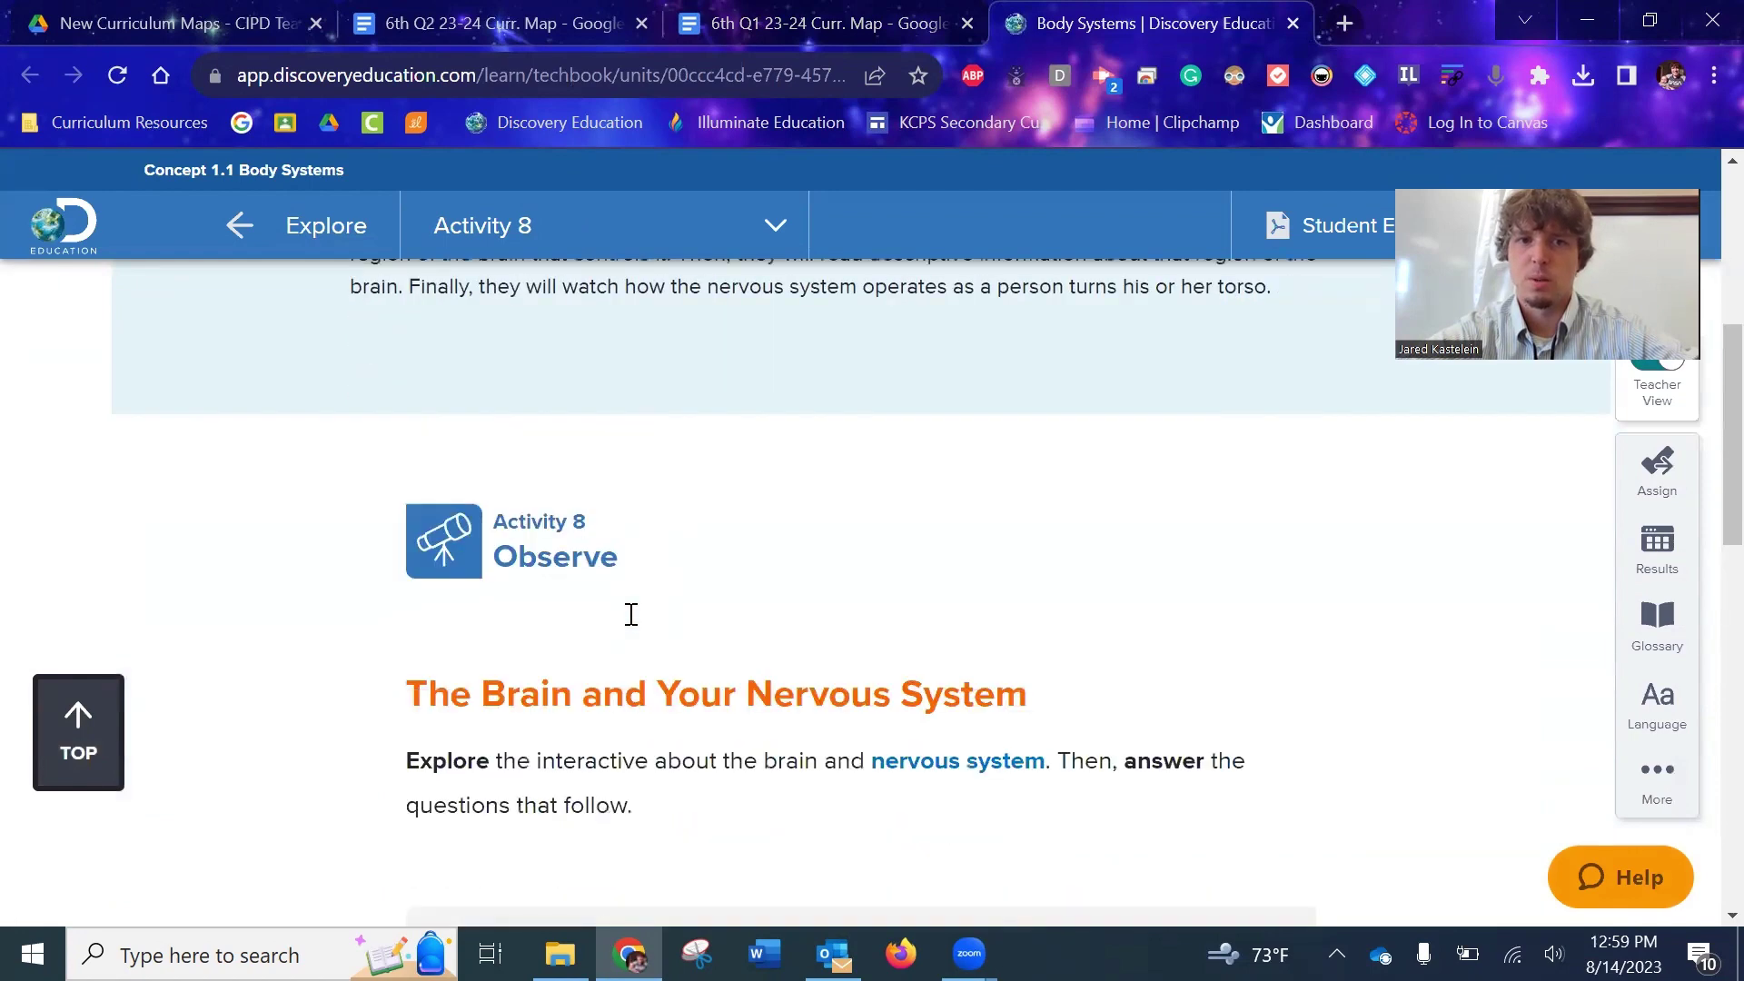
scroll(630, 623, down, 2)
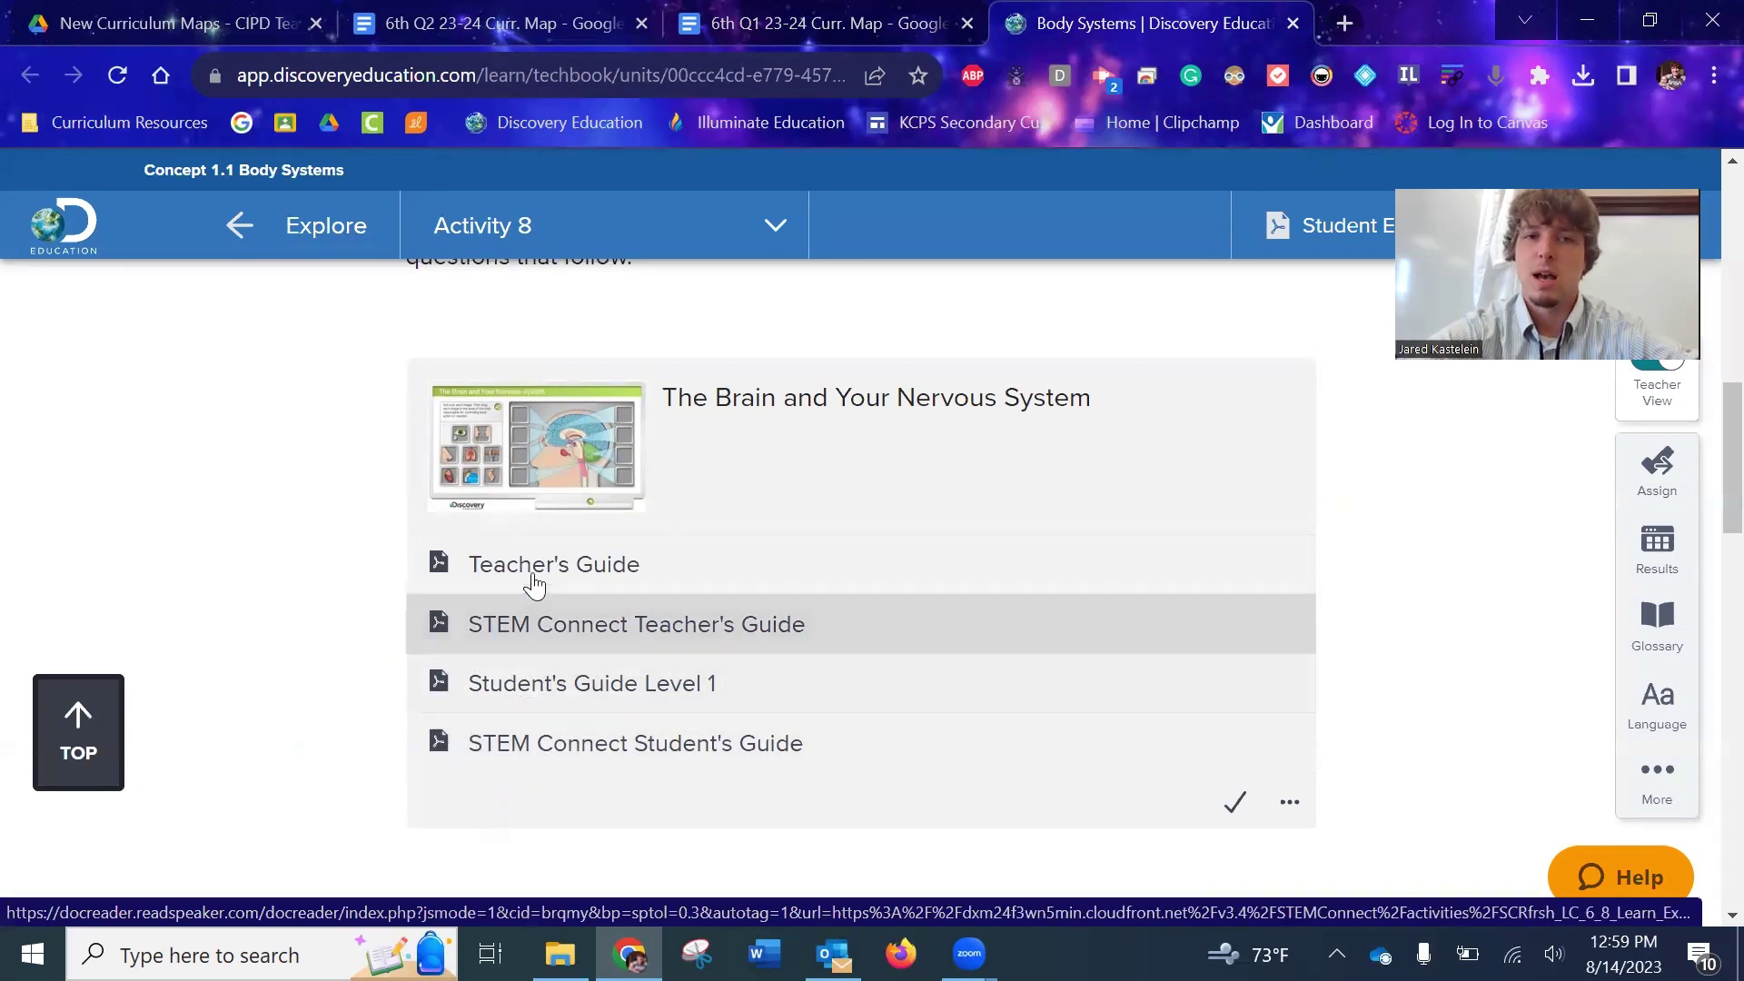
scroll(384, 567, down, 3)
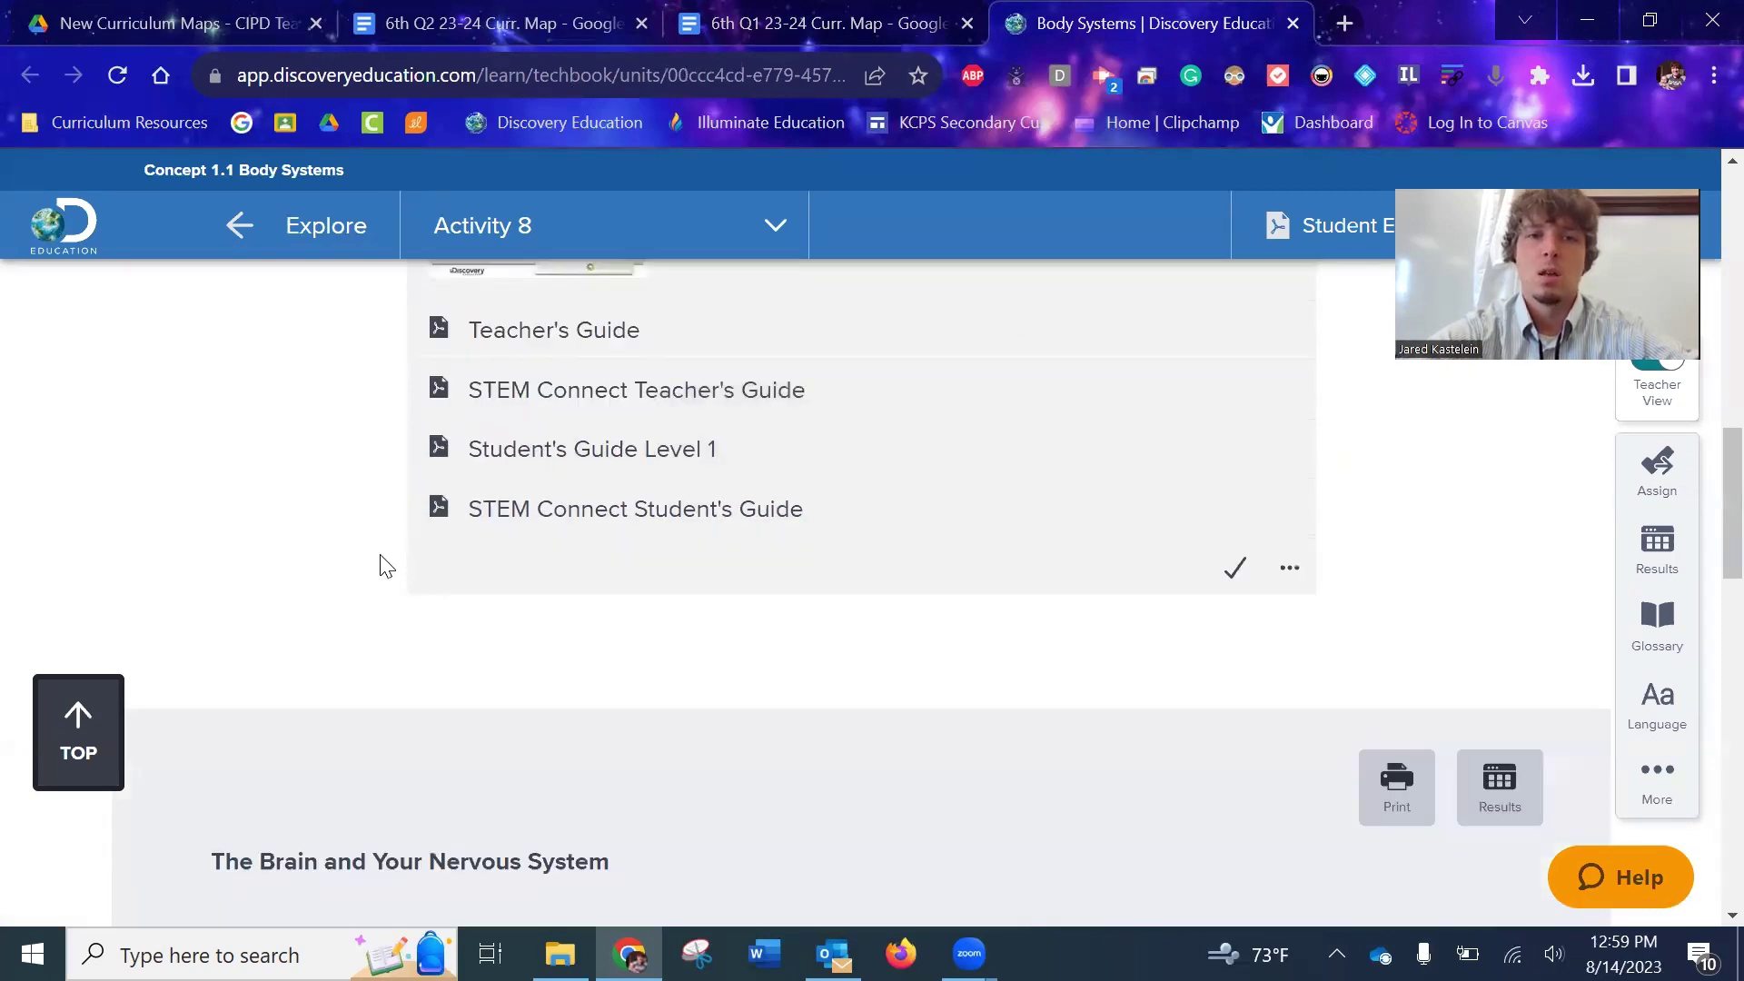
scroll(380, 557, down, 6)
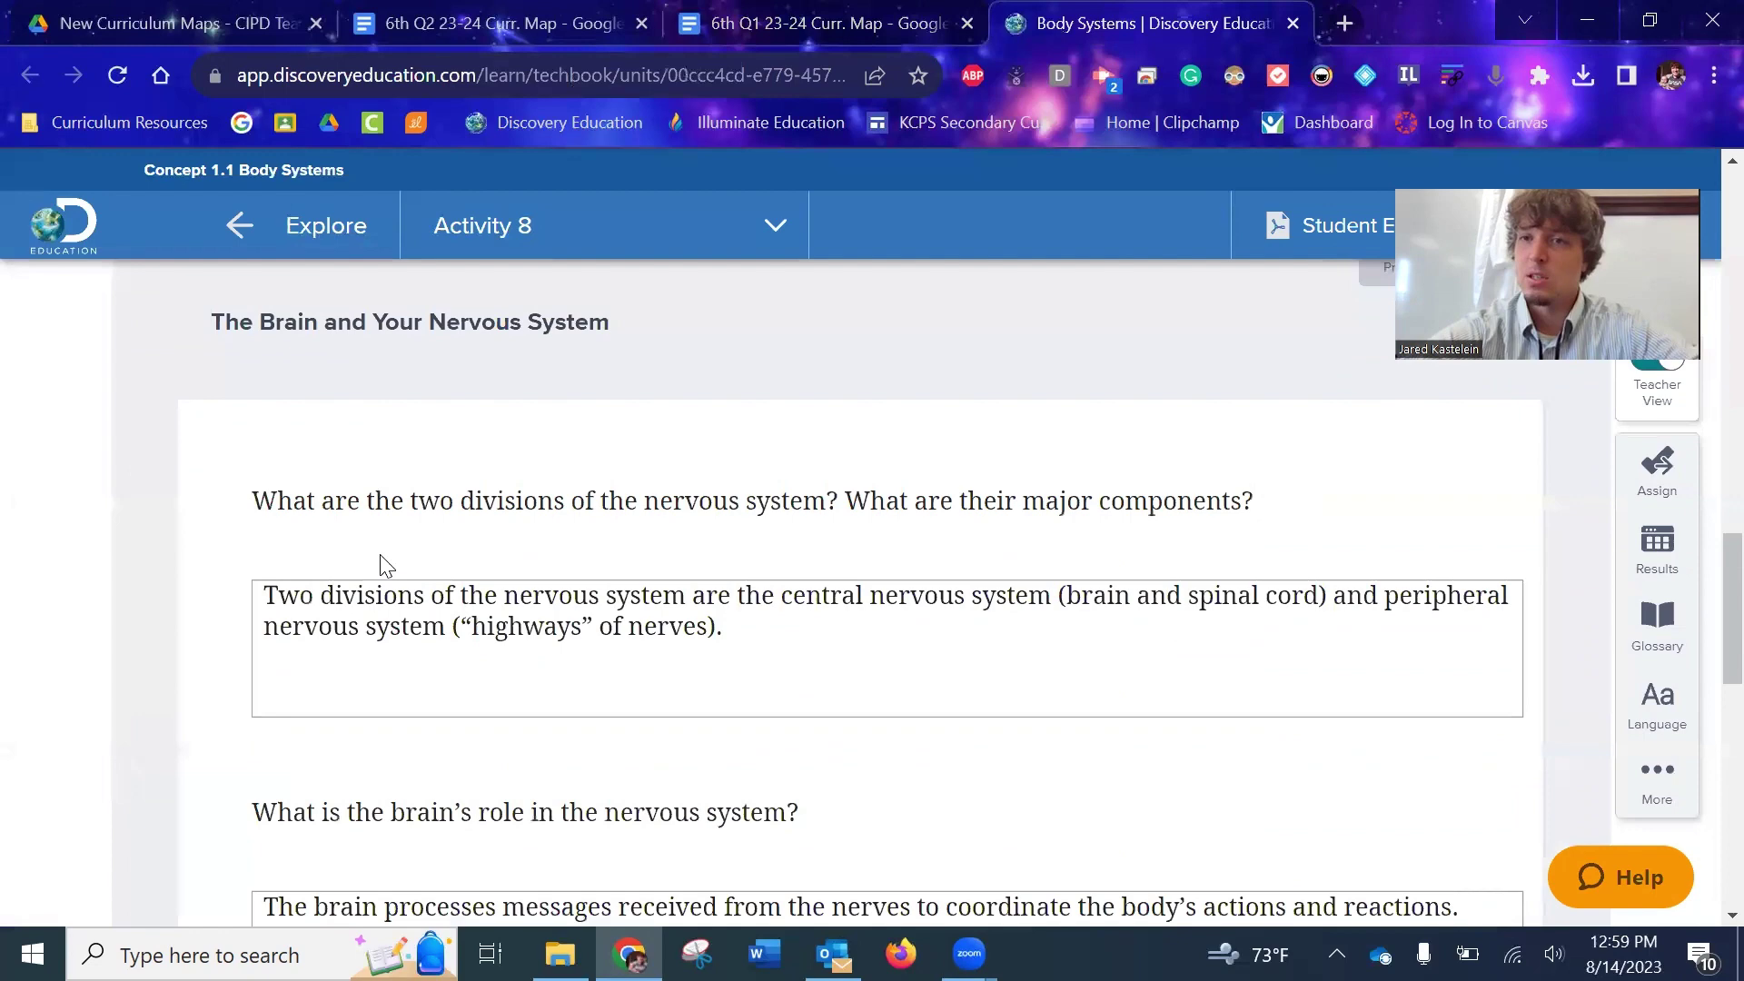
scroll(380, 555, down, 12)
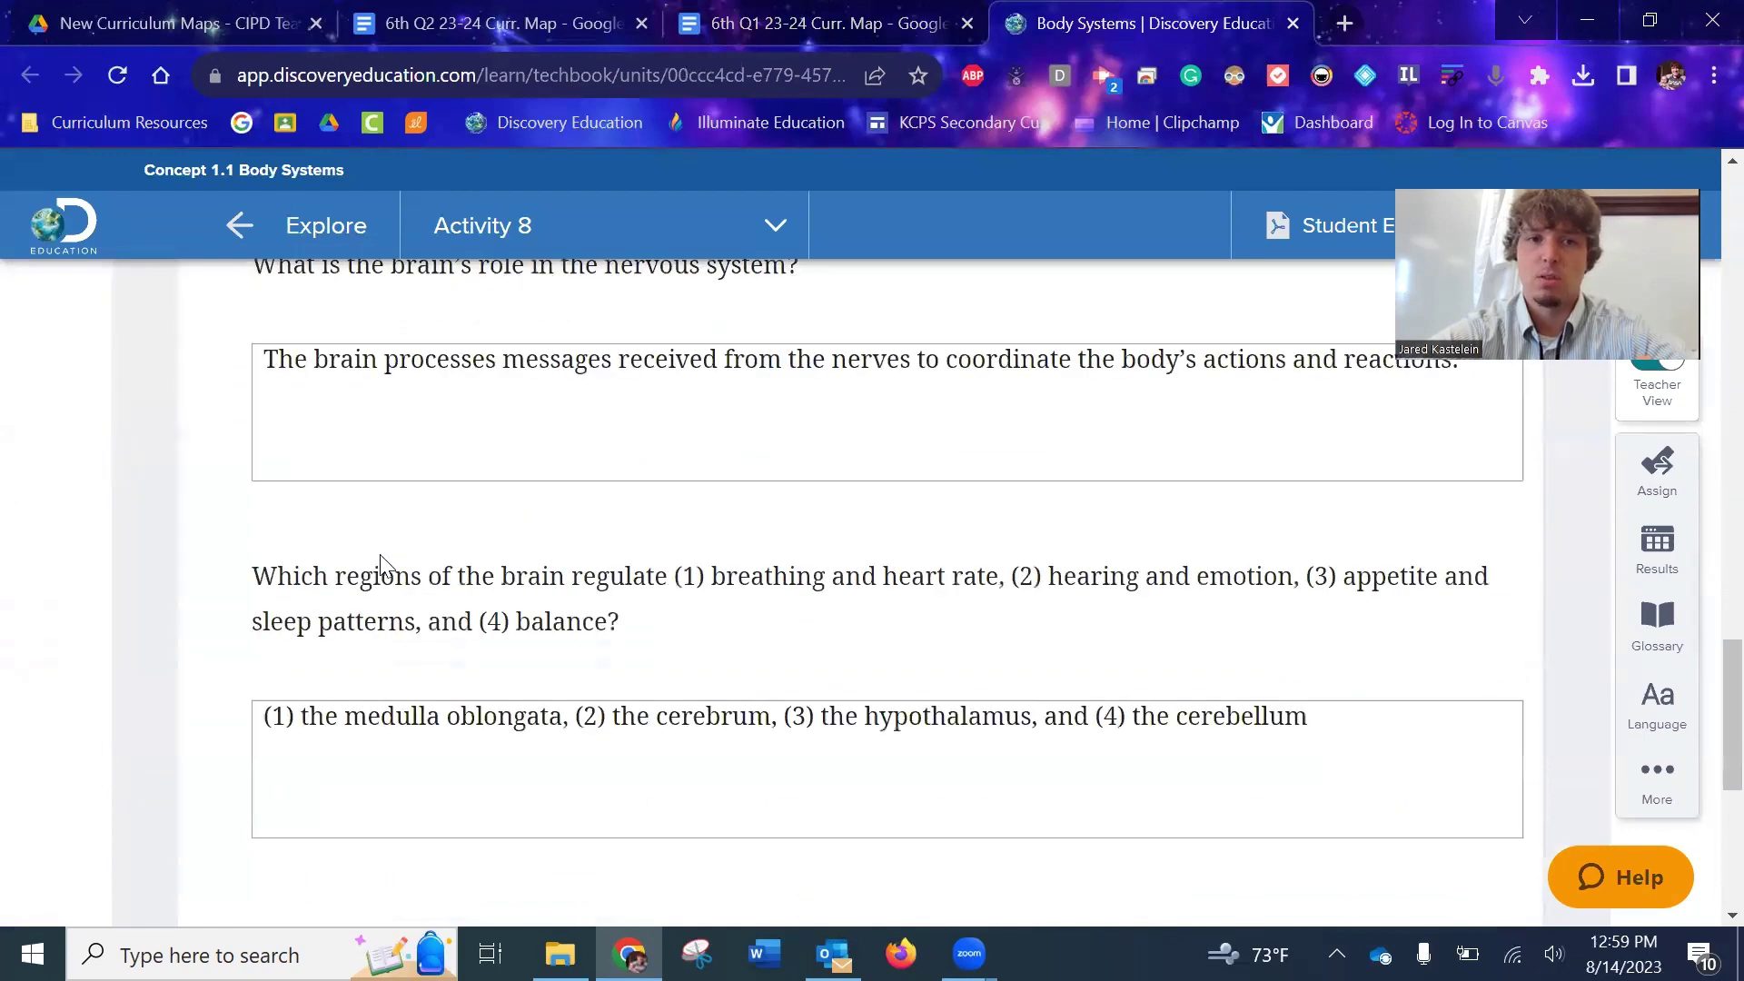
scroll(383, 564, up, 15)
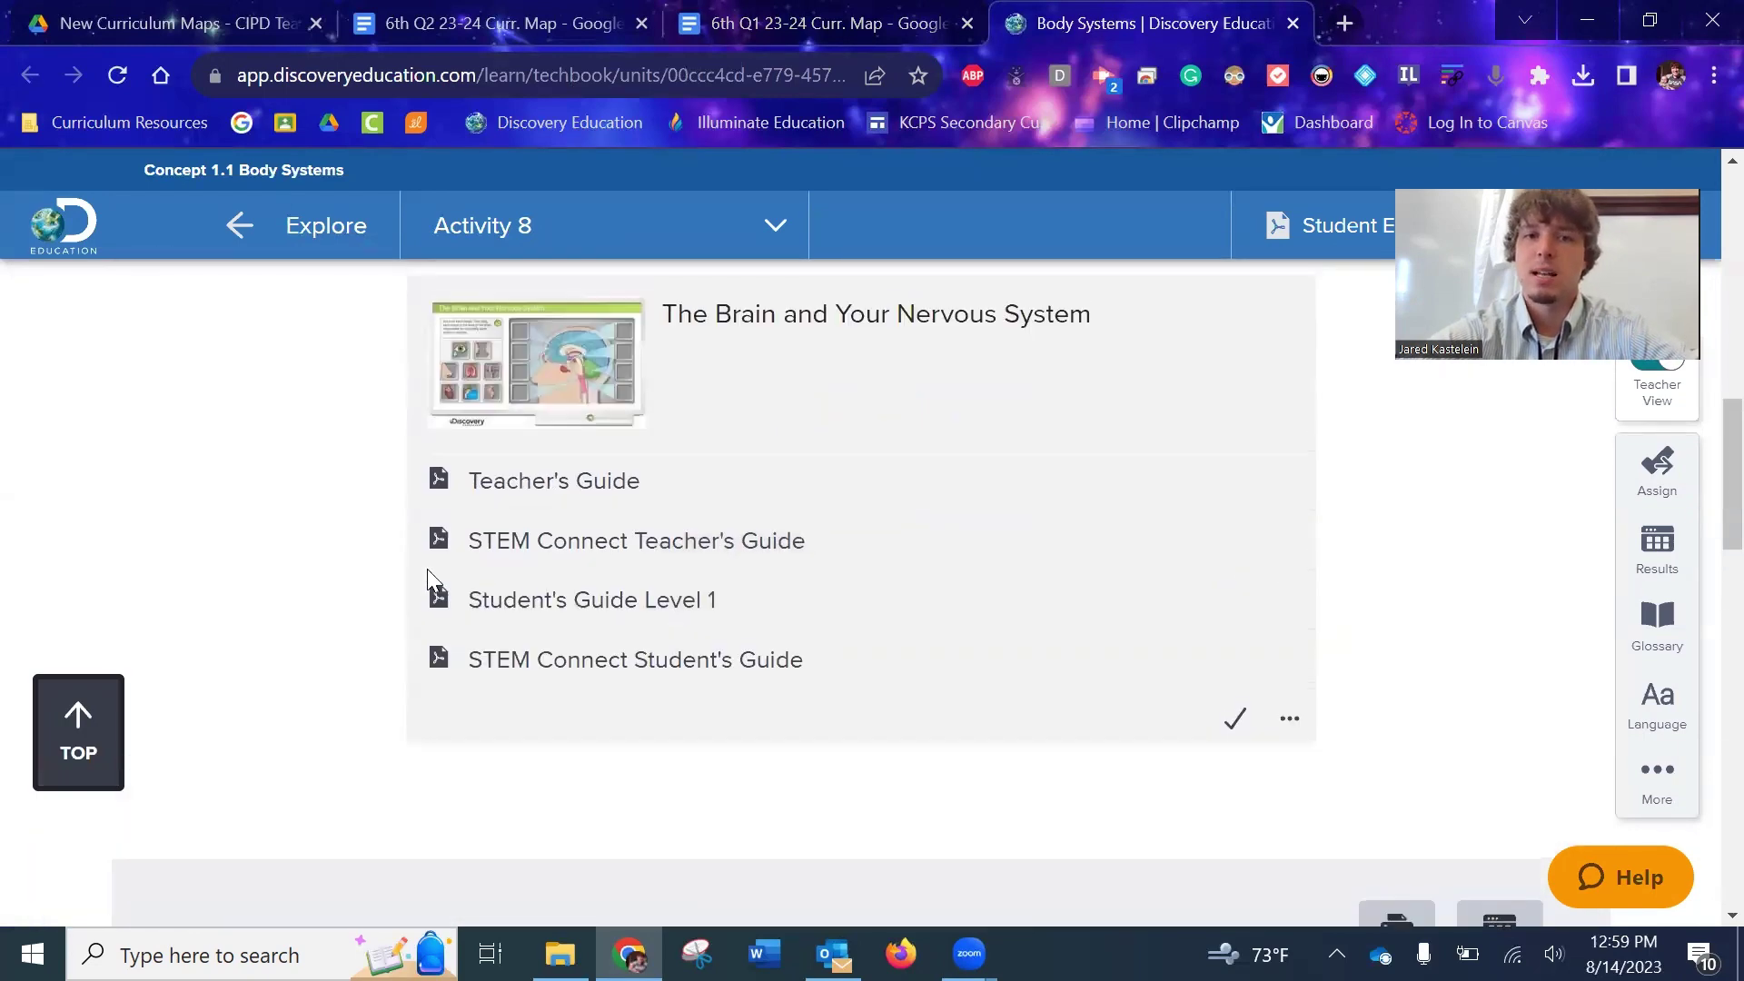
Step: Open the Student's Guide Level 1 worksheet and read through its Overview and Questions
click(572, 614)
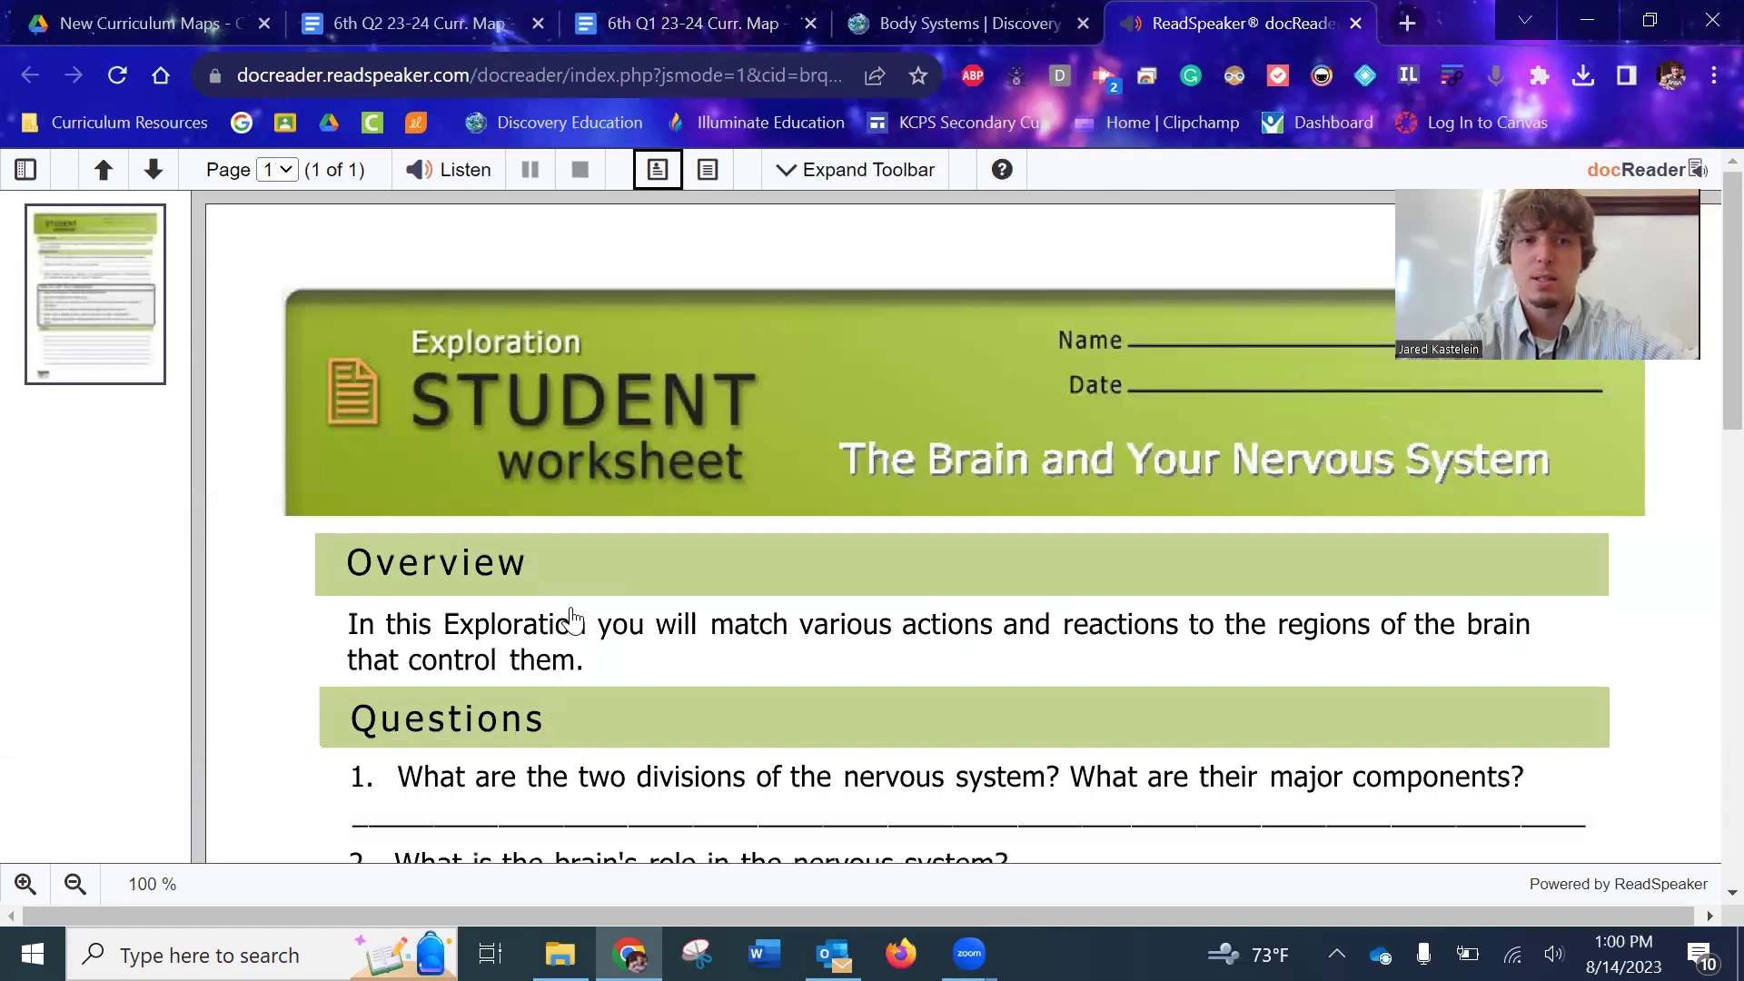
scroll(572, 619, down, 1)
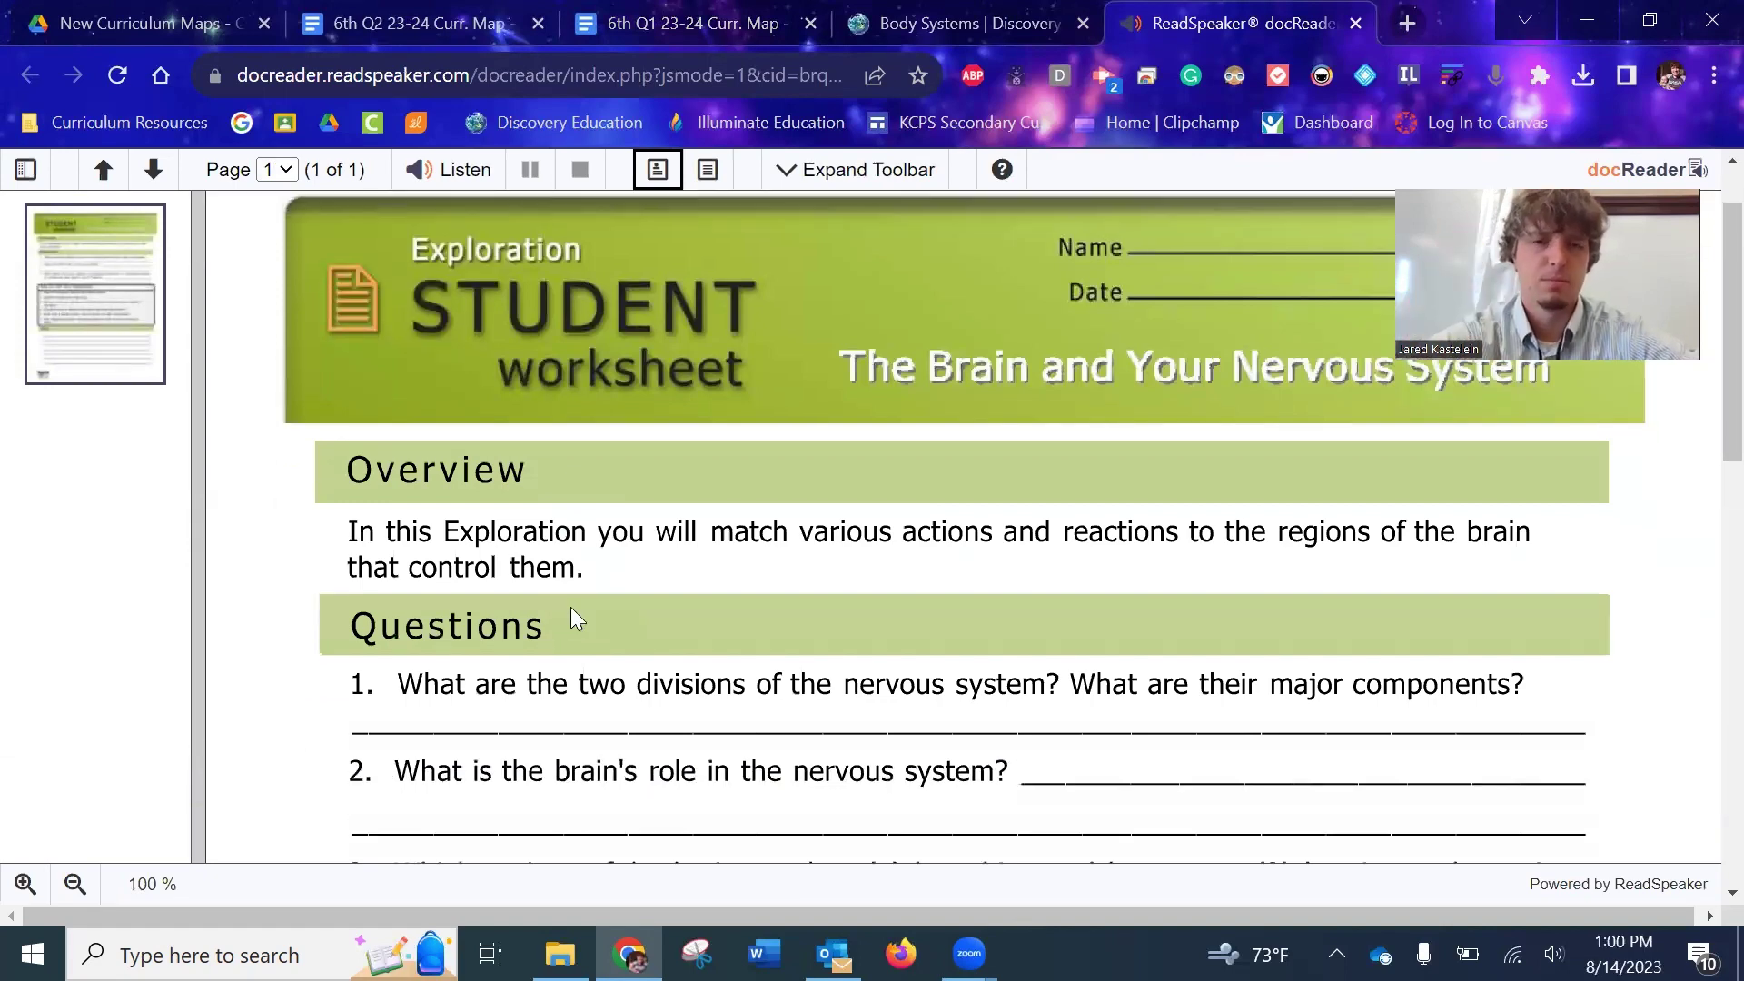
scroll(570, 619, down, 2)
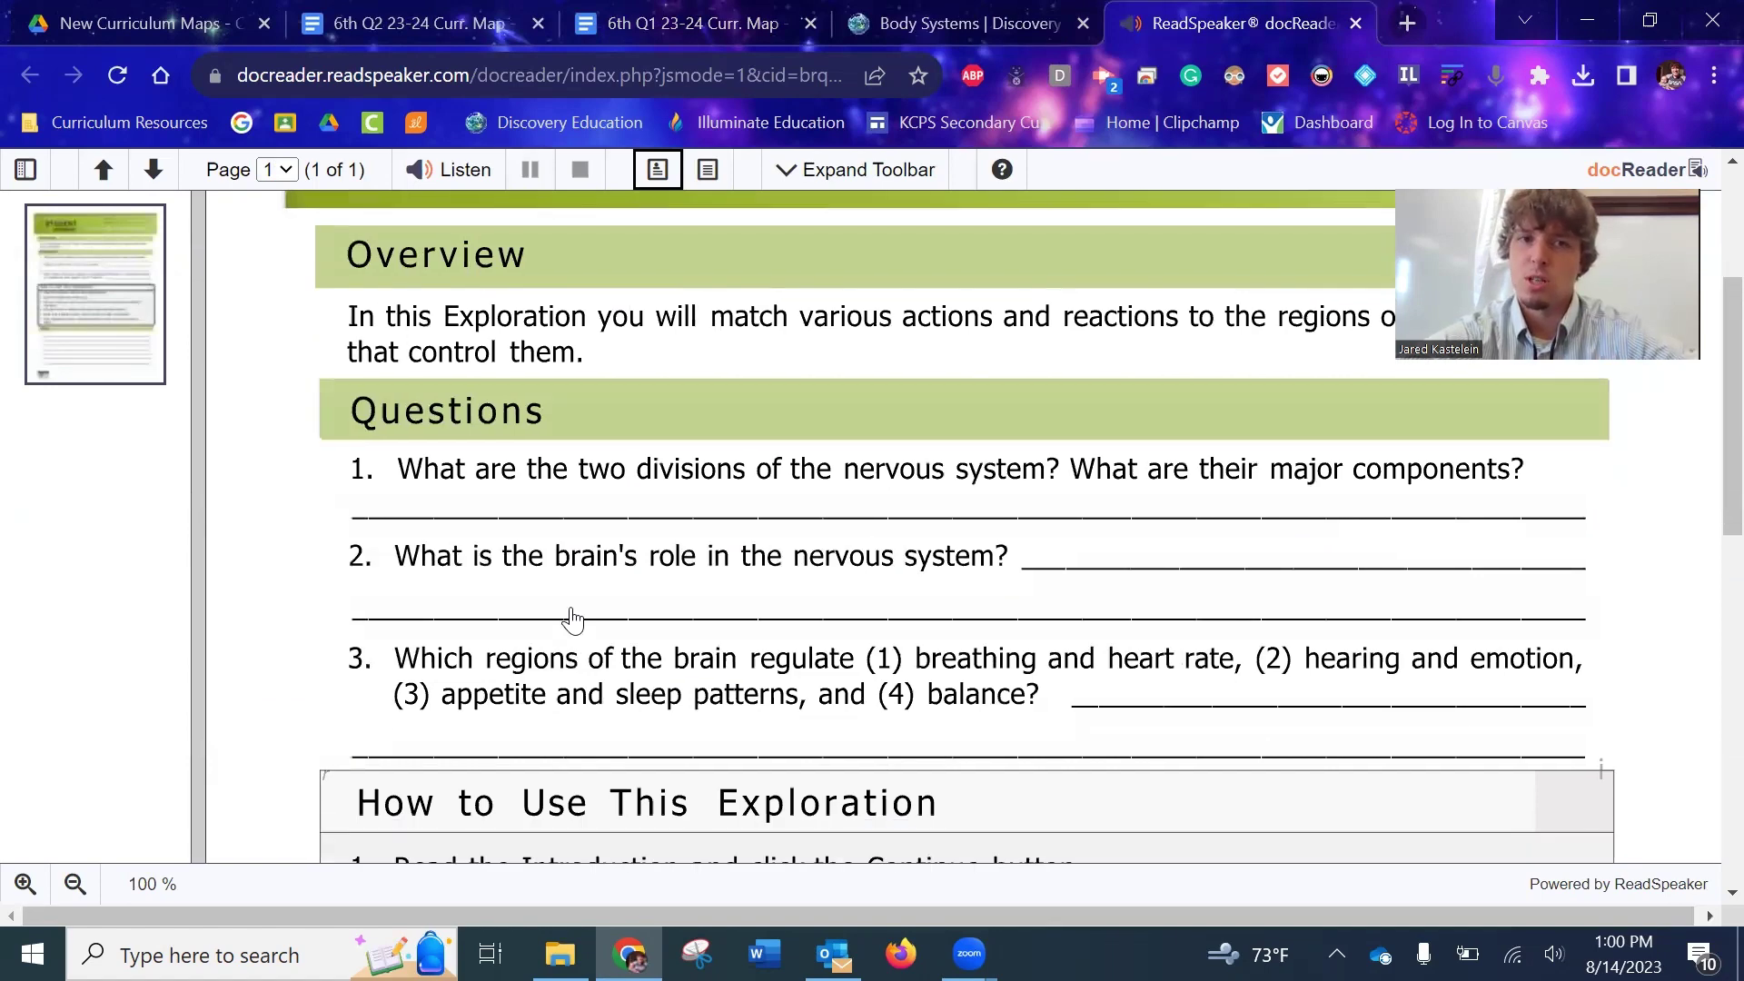
scroll(572, 619, down, 2)
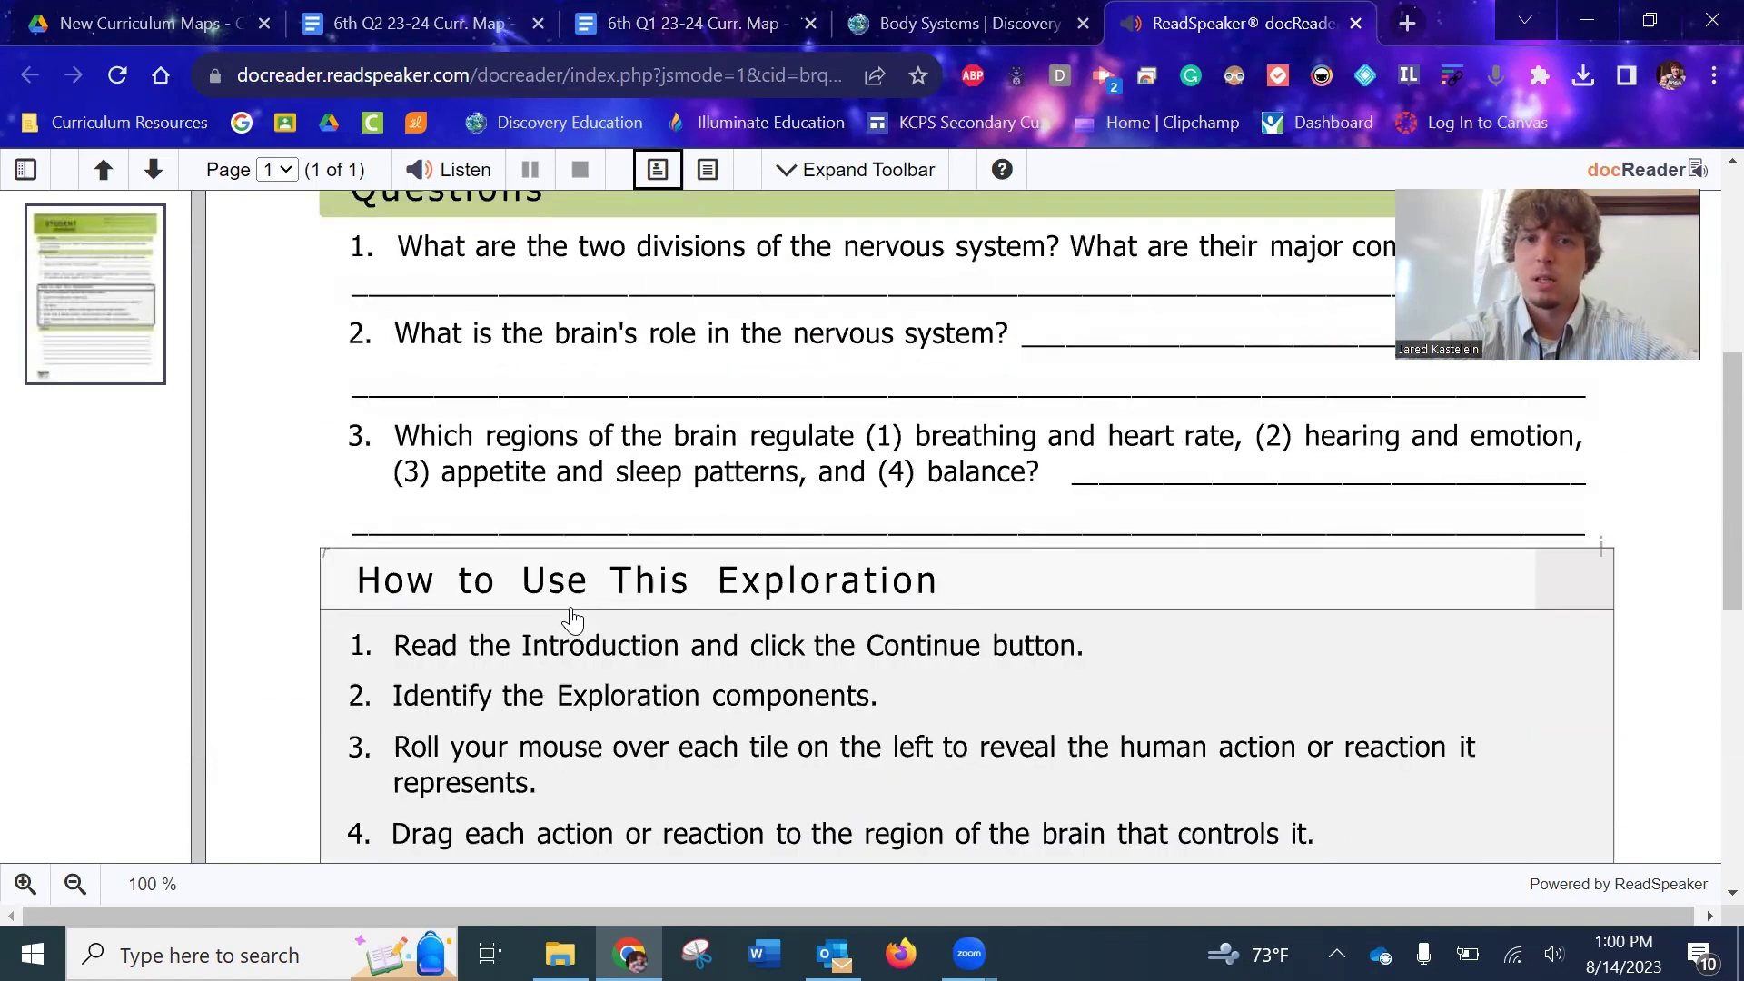
scroll(572, 619, down, 3)
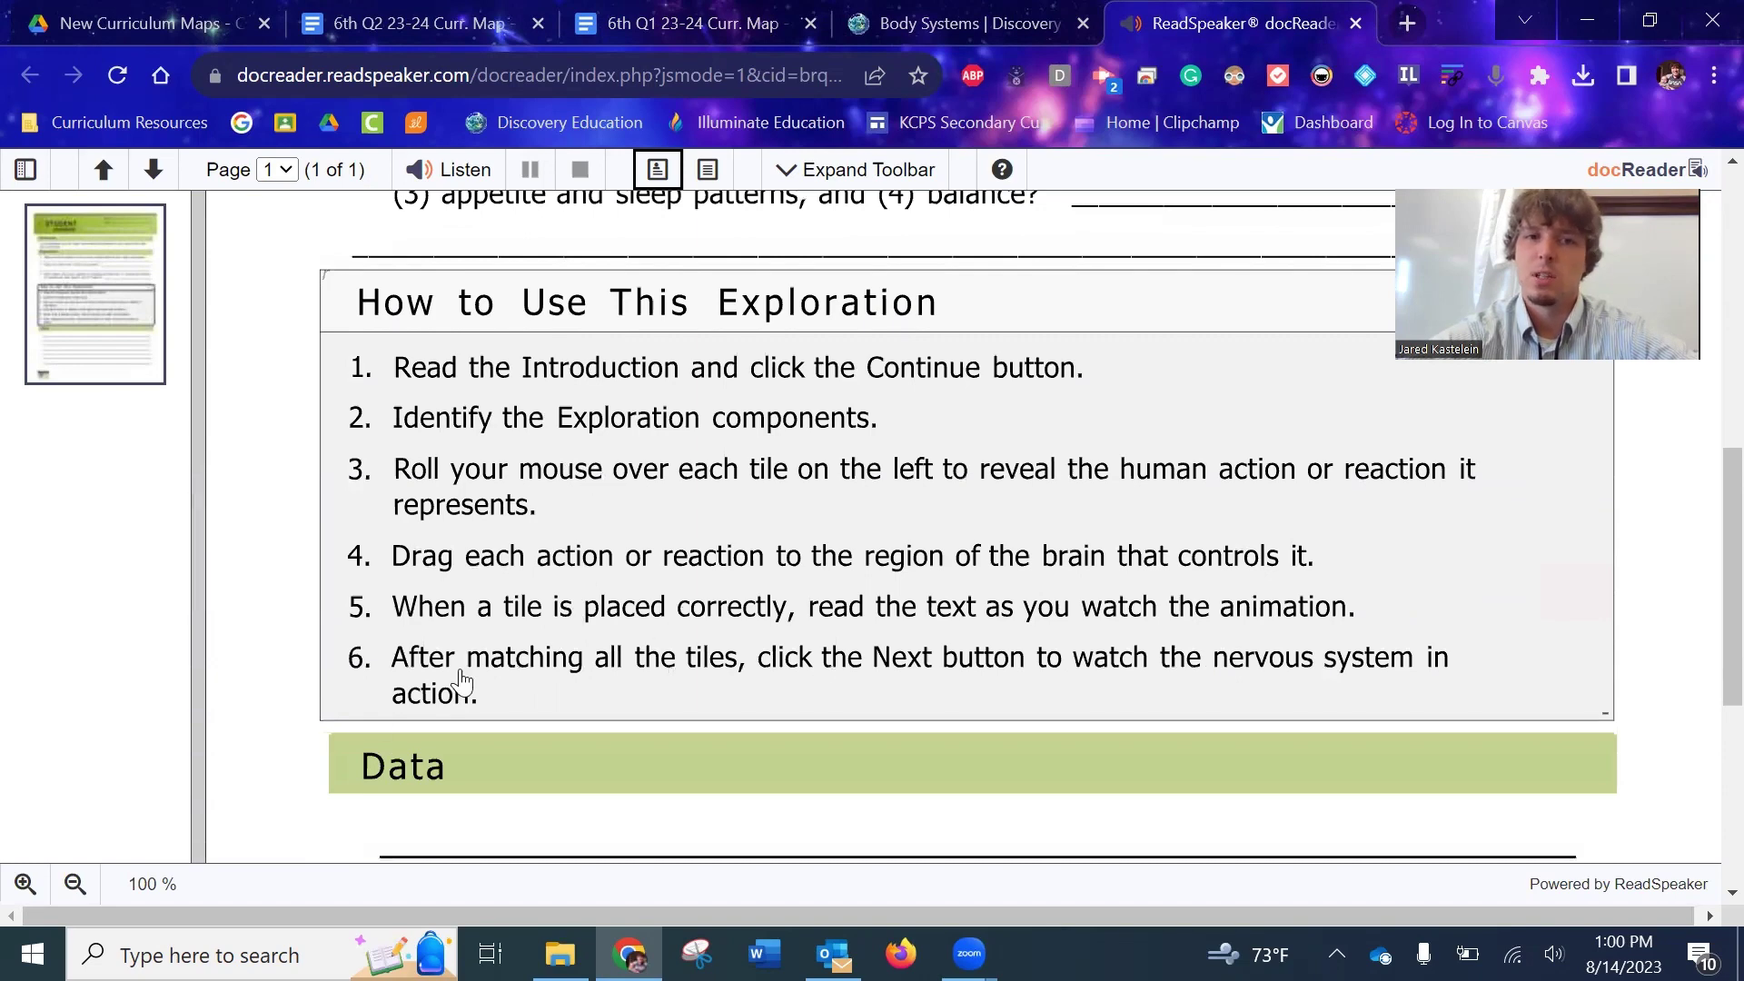
scroll(587, 566, down, 5)
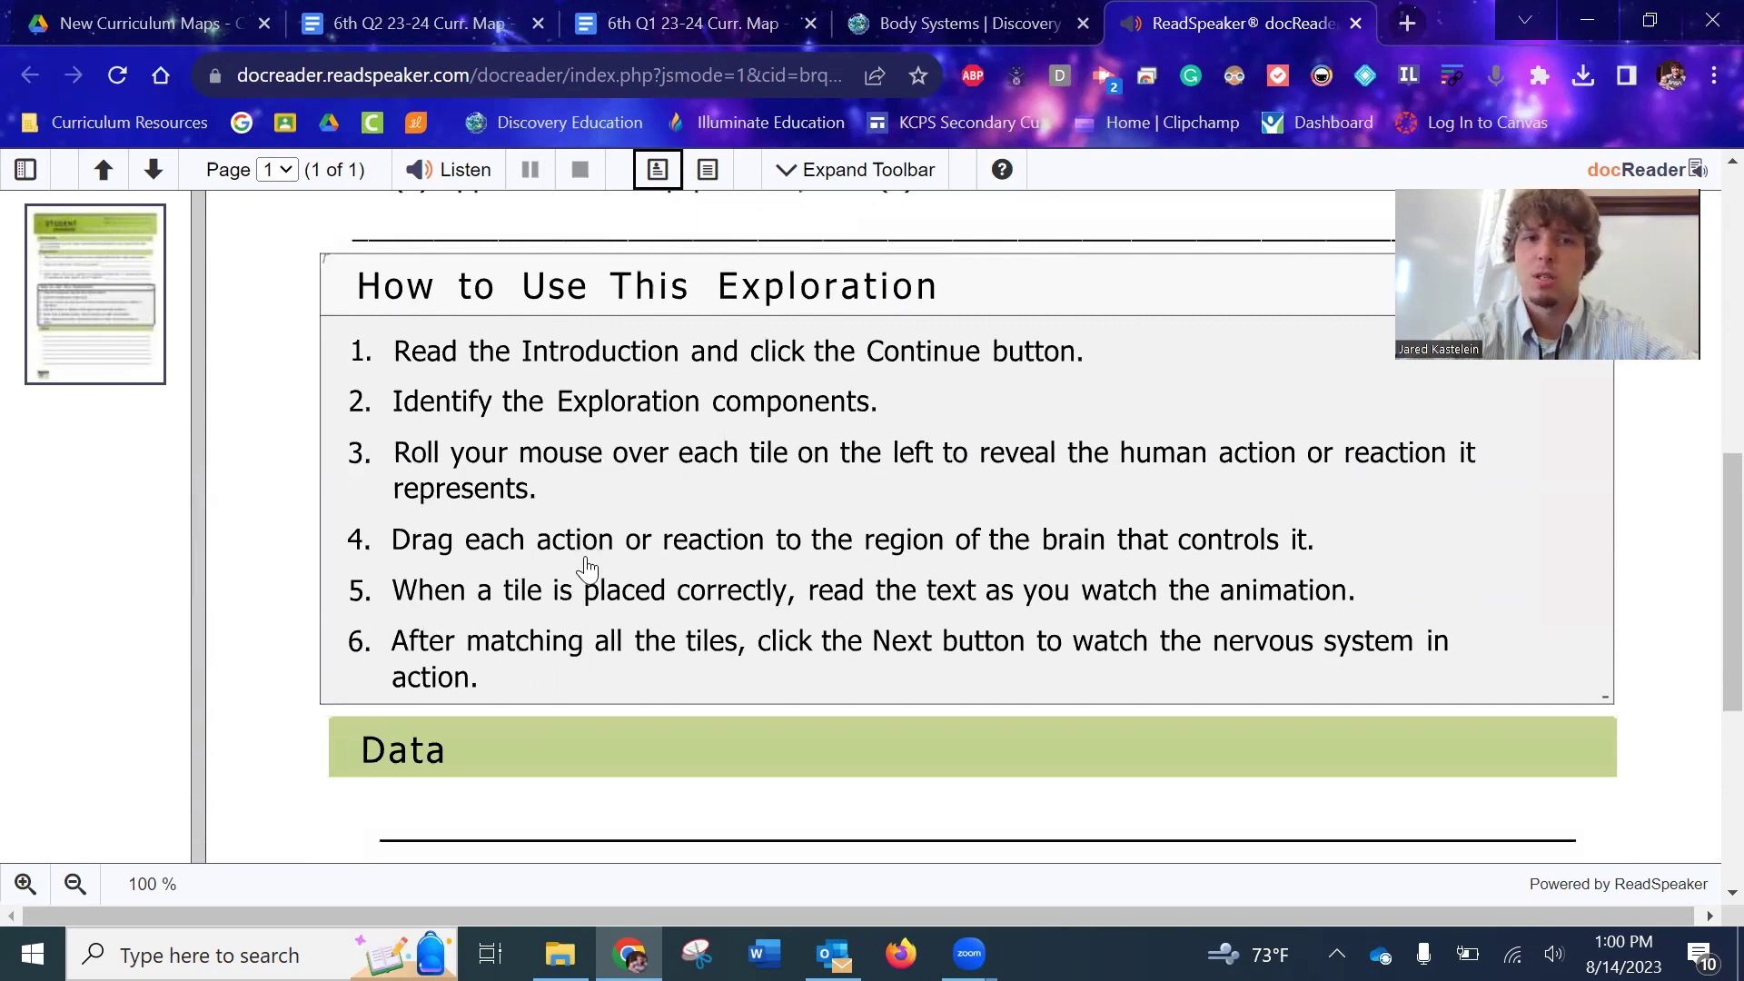
scroll(586, 567, up, 7)
scroll(587, 567, up, 4)
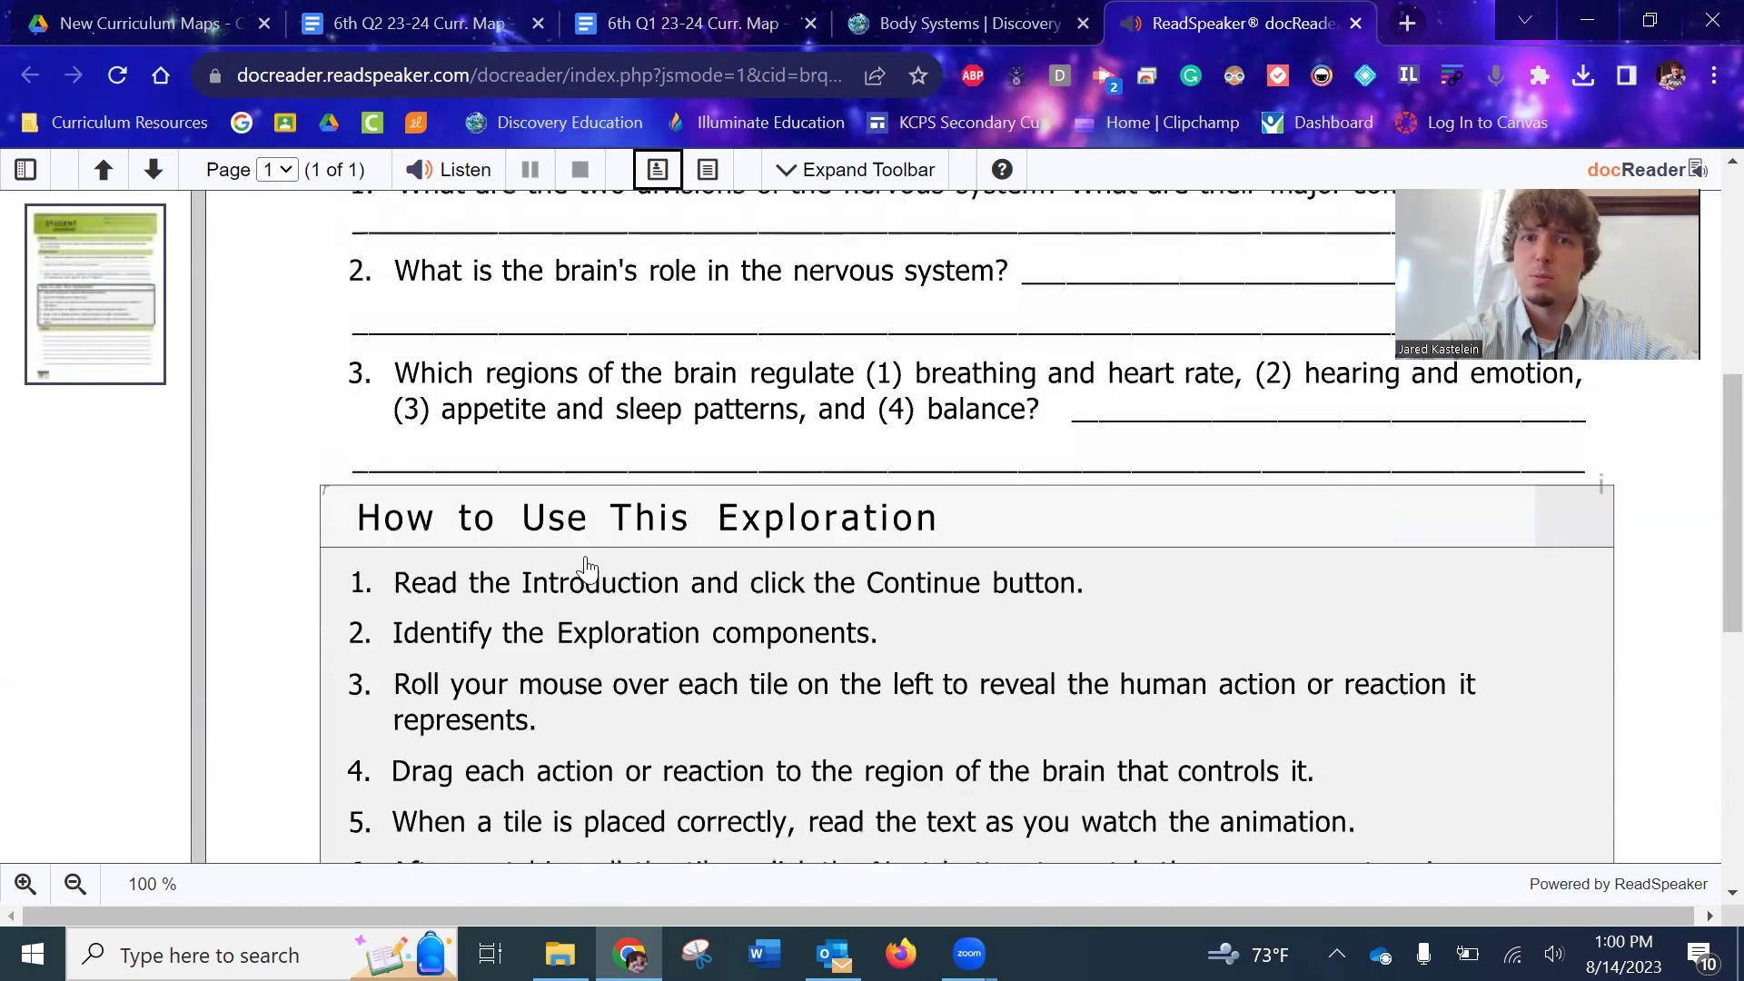
scroll(586, 567, down, 8)
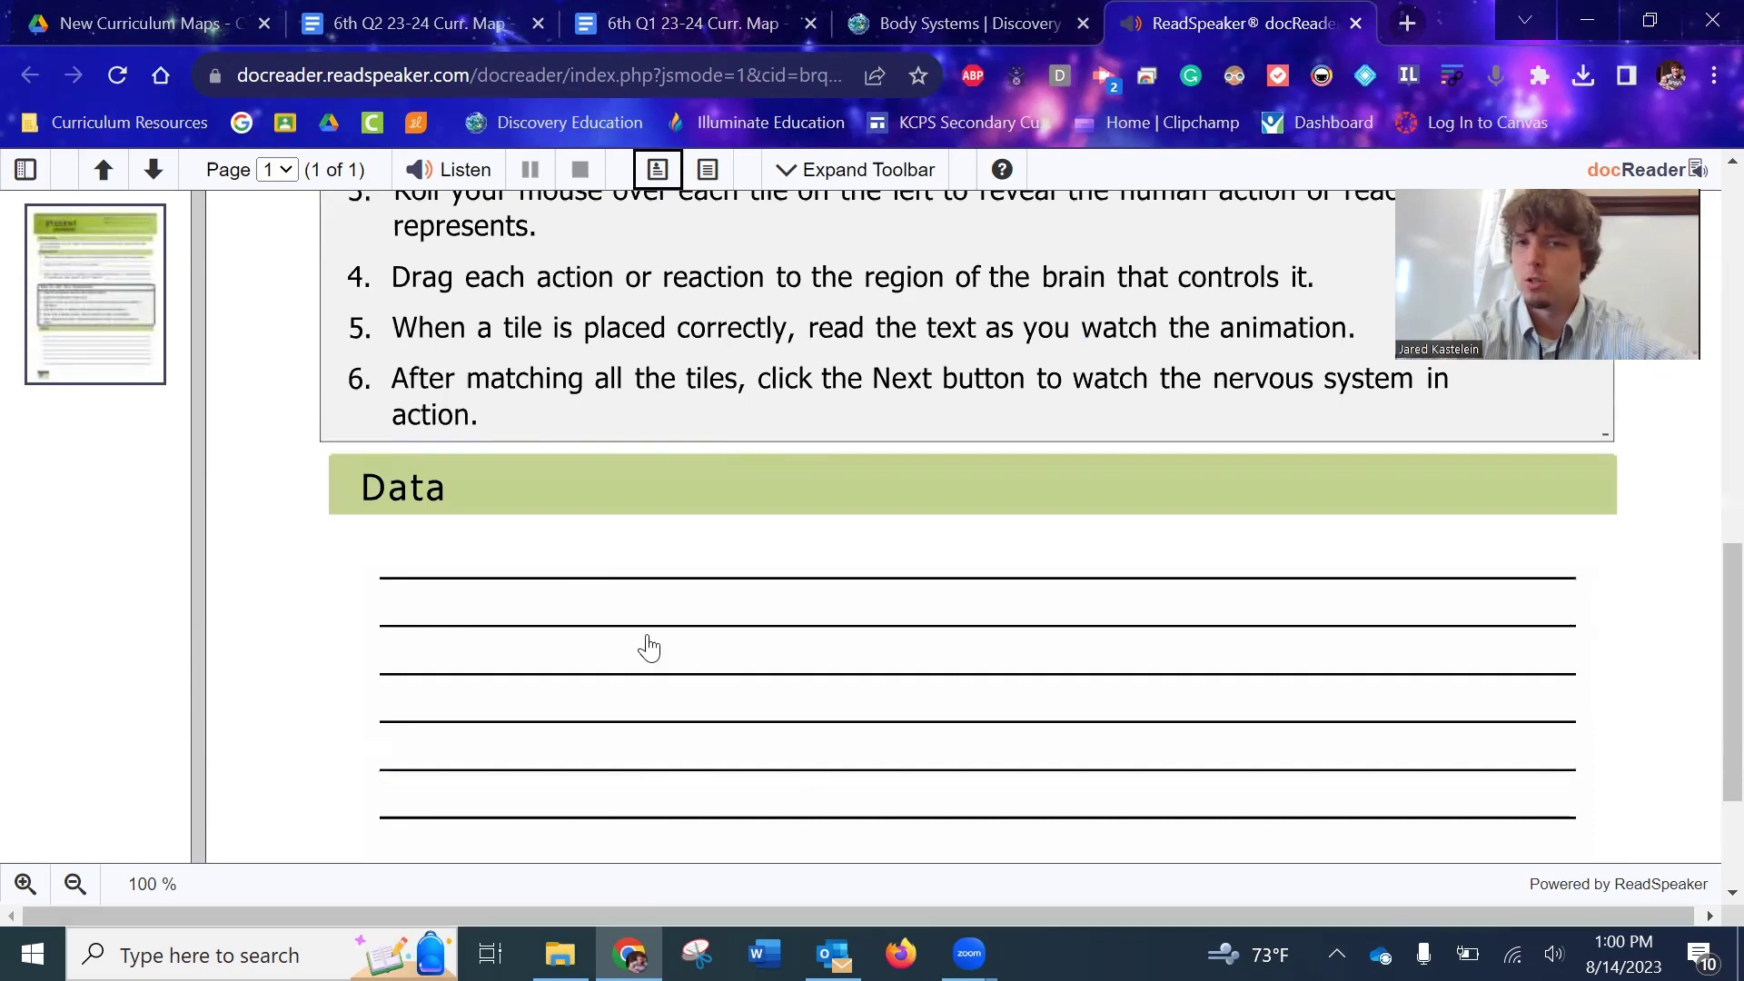
scroll(648, 646, up, 10)
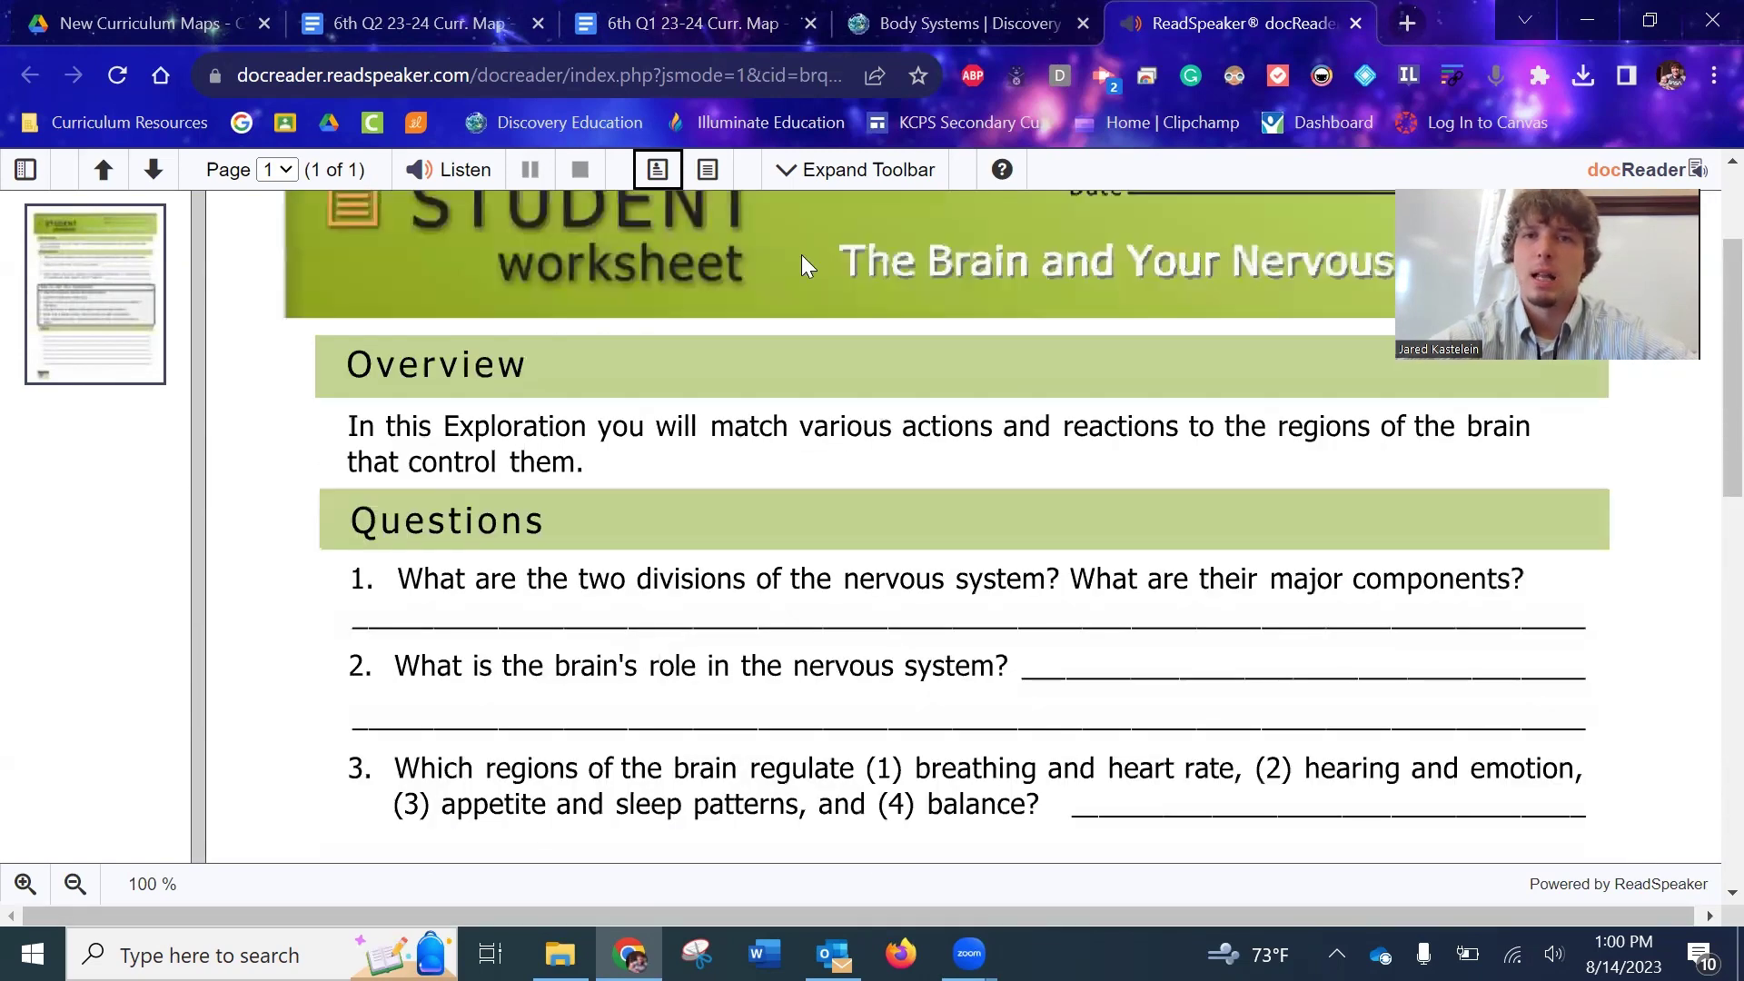
Step: Return to the Body Systems page and launch The Brain and Your Nervous System exploration
key(ctrl+shift+Tab)
click(567, 356)
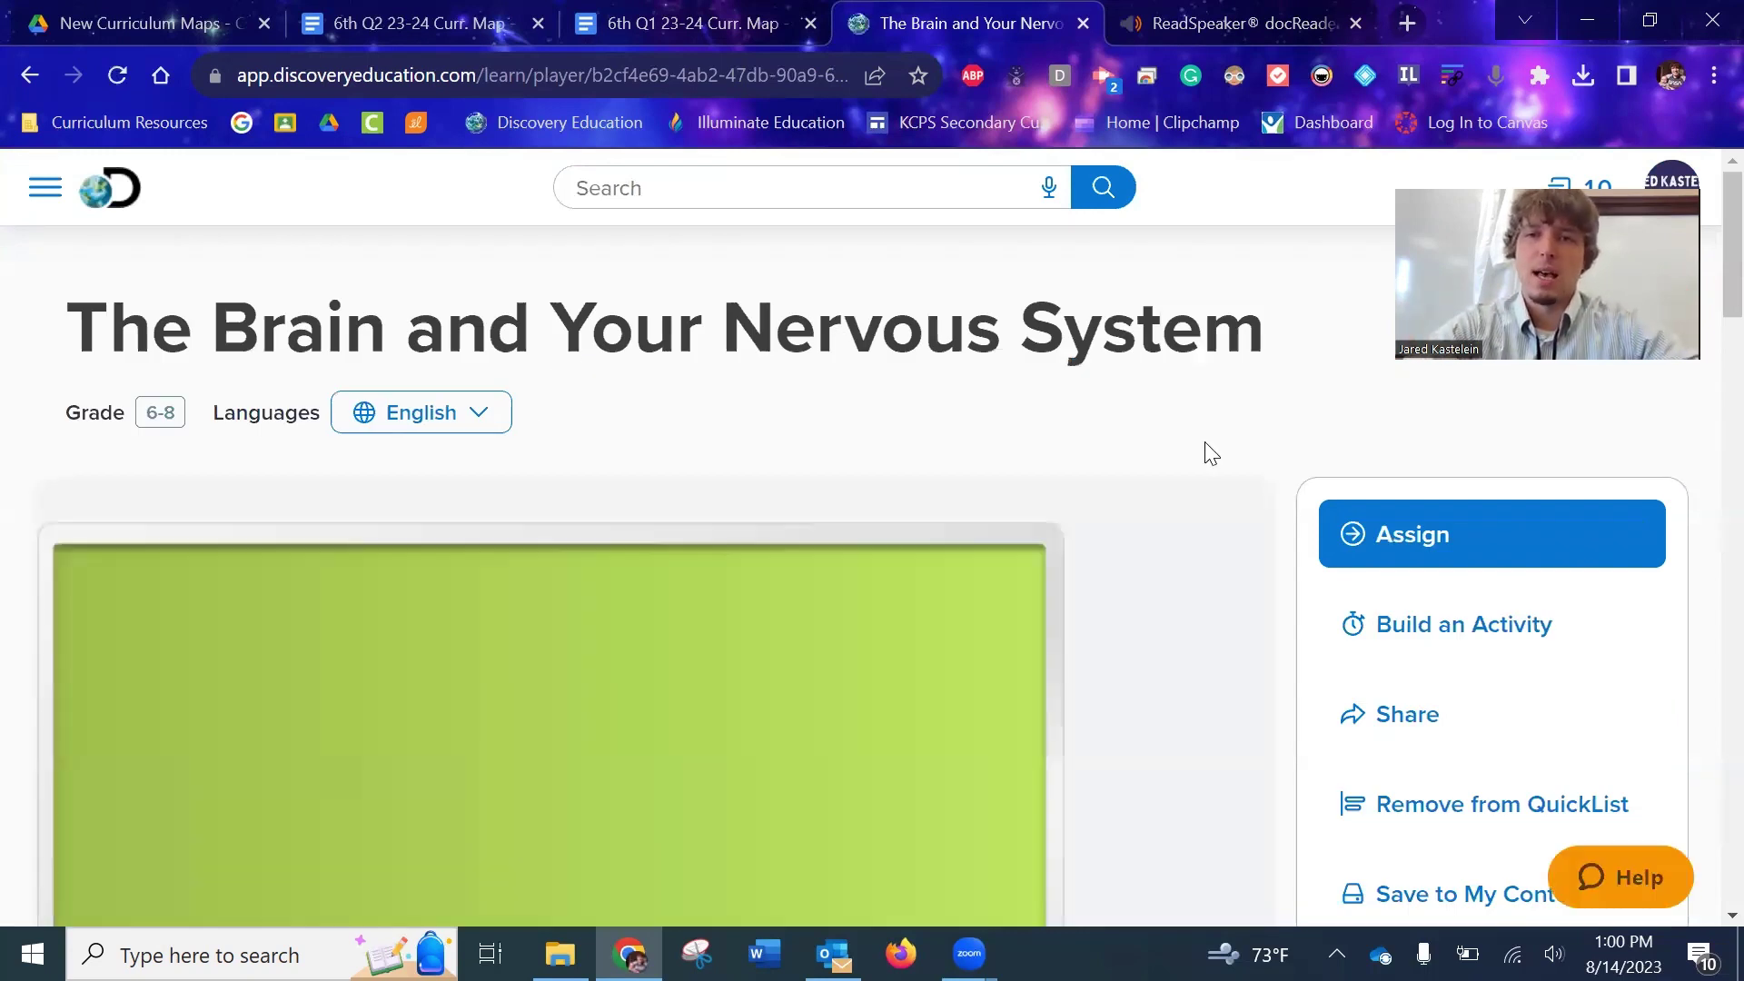
scroll(1267, 472, down, 3)
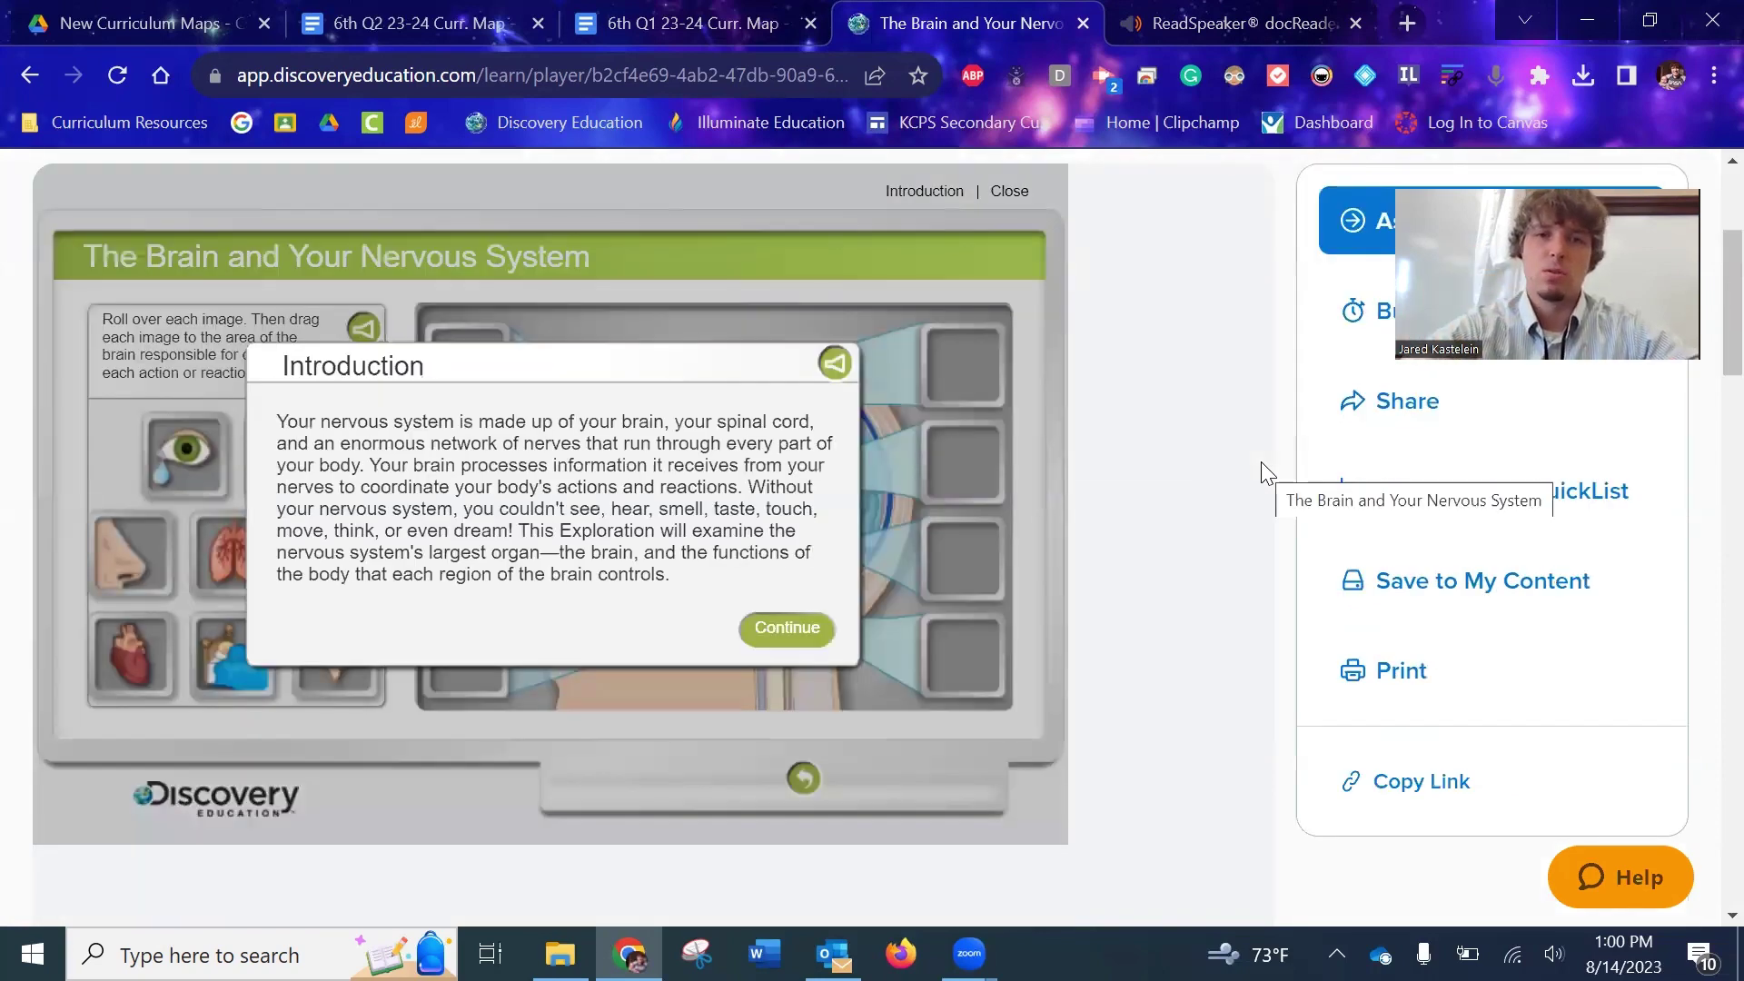
Step: Start the activity and match the crying-eye tile to the top-left cerebrum box
click(788, 628)
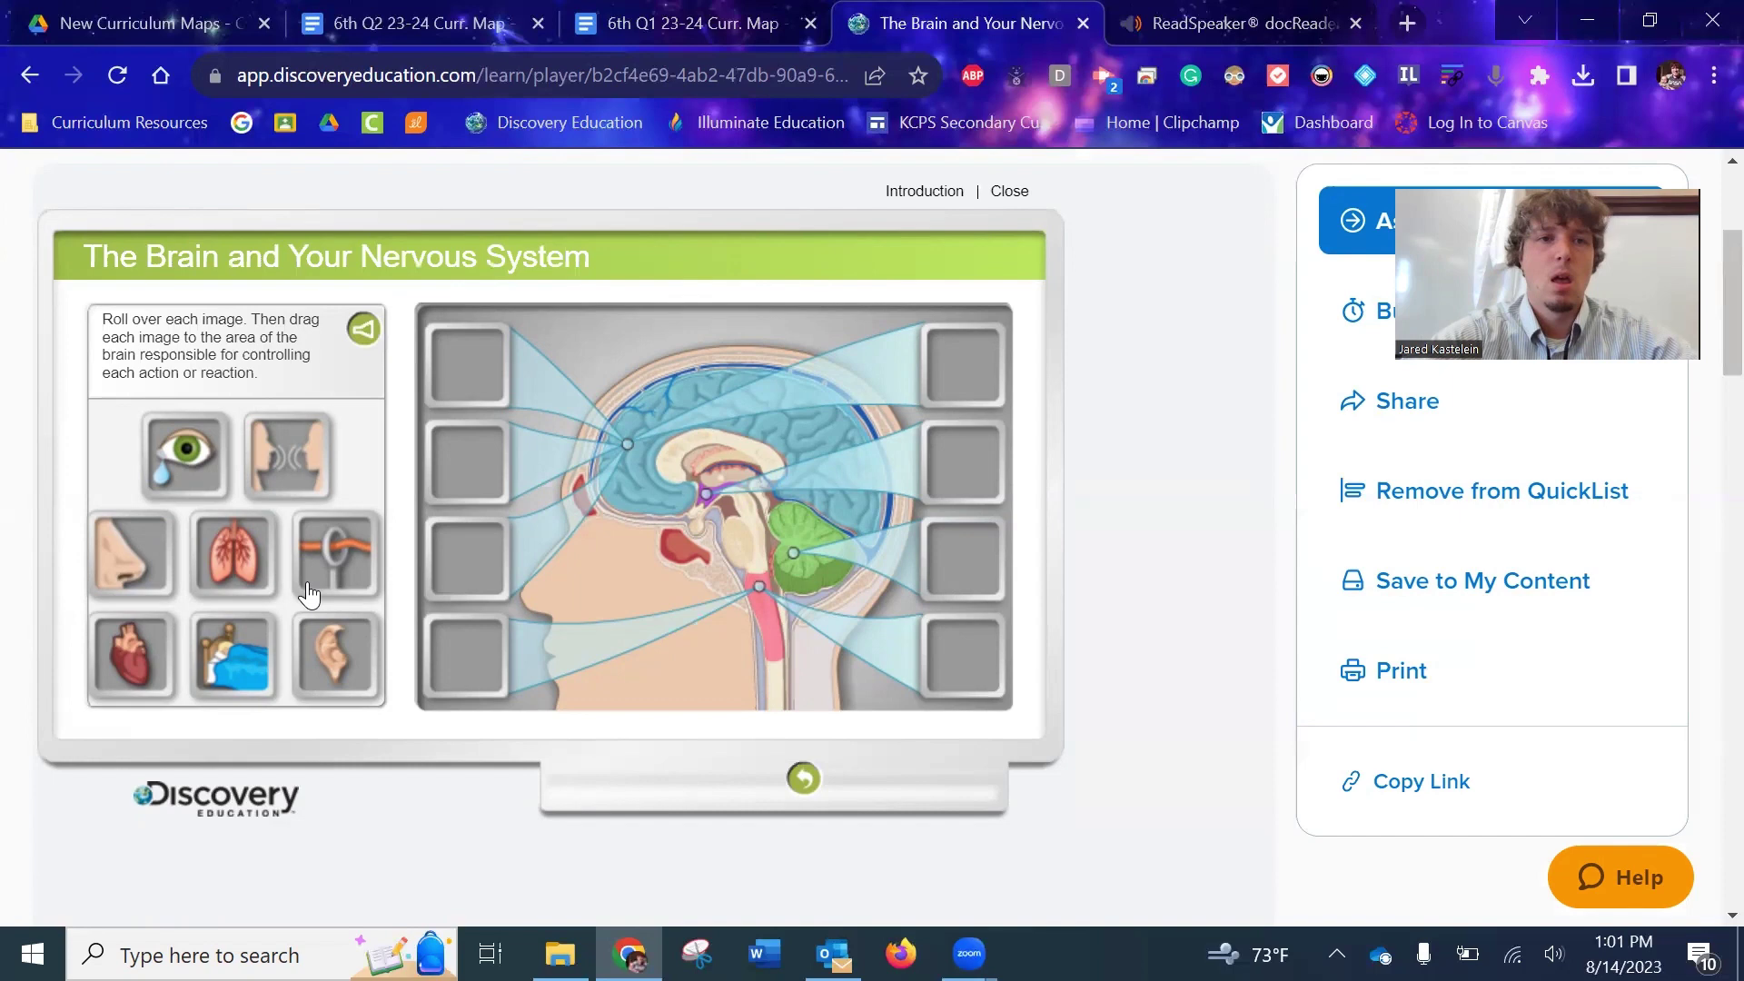
mouse_move(191, 445)
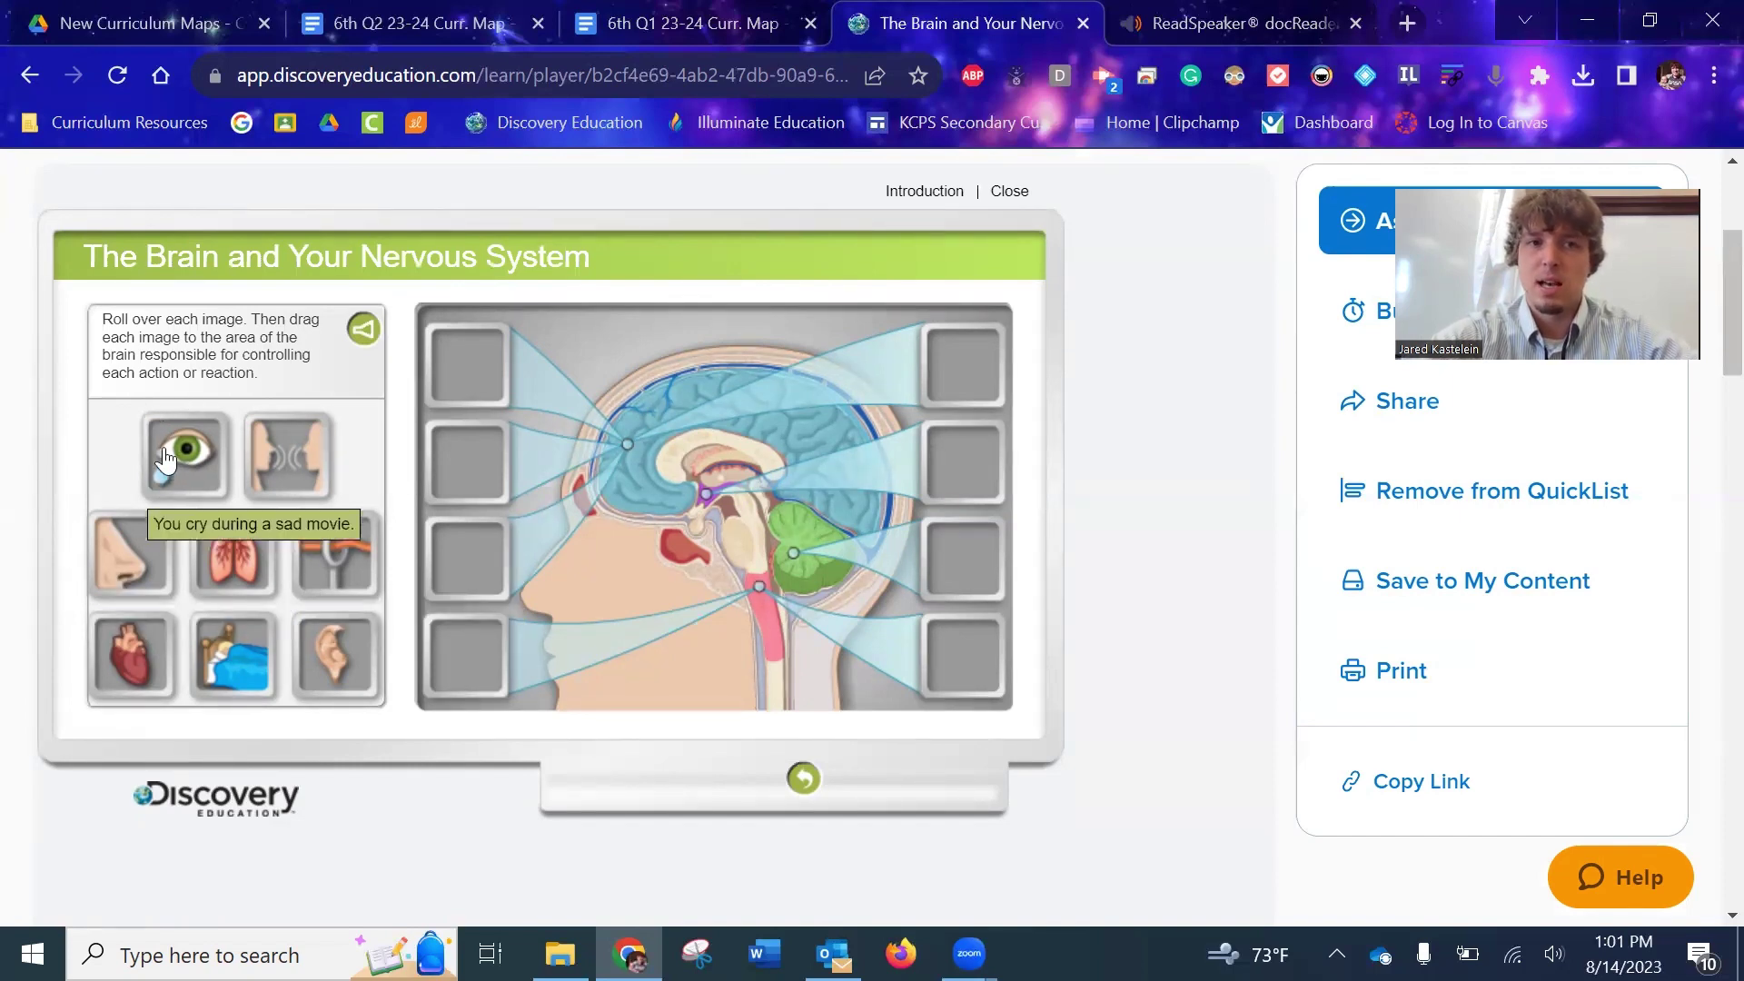
drag(175, 465, 467, 369)
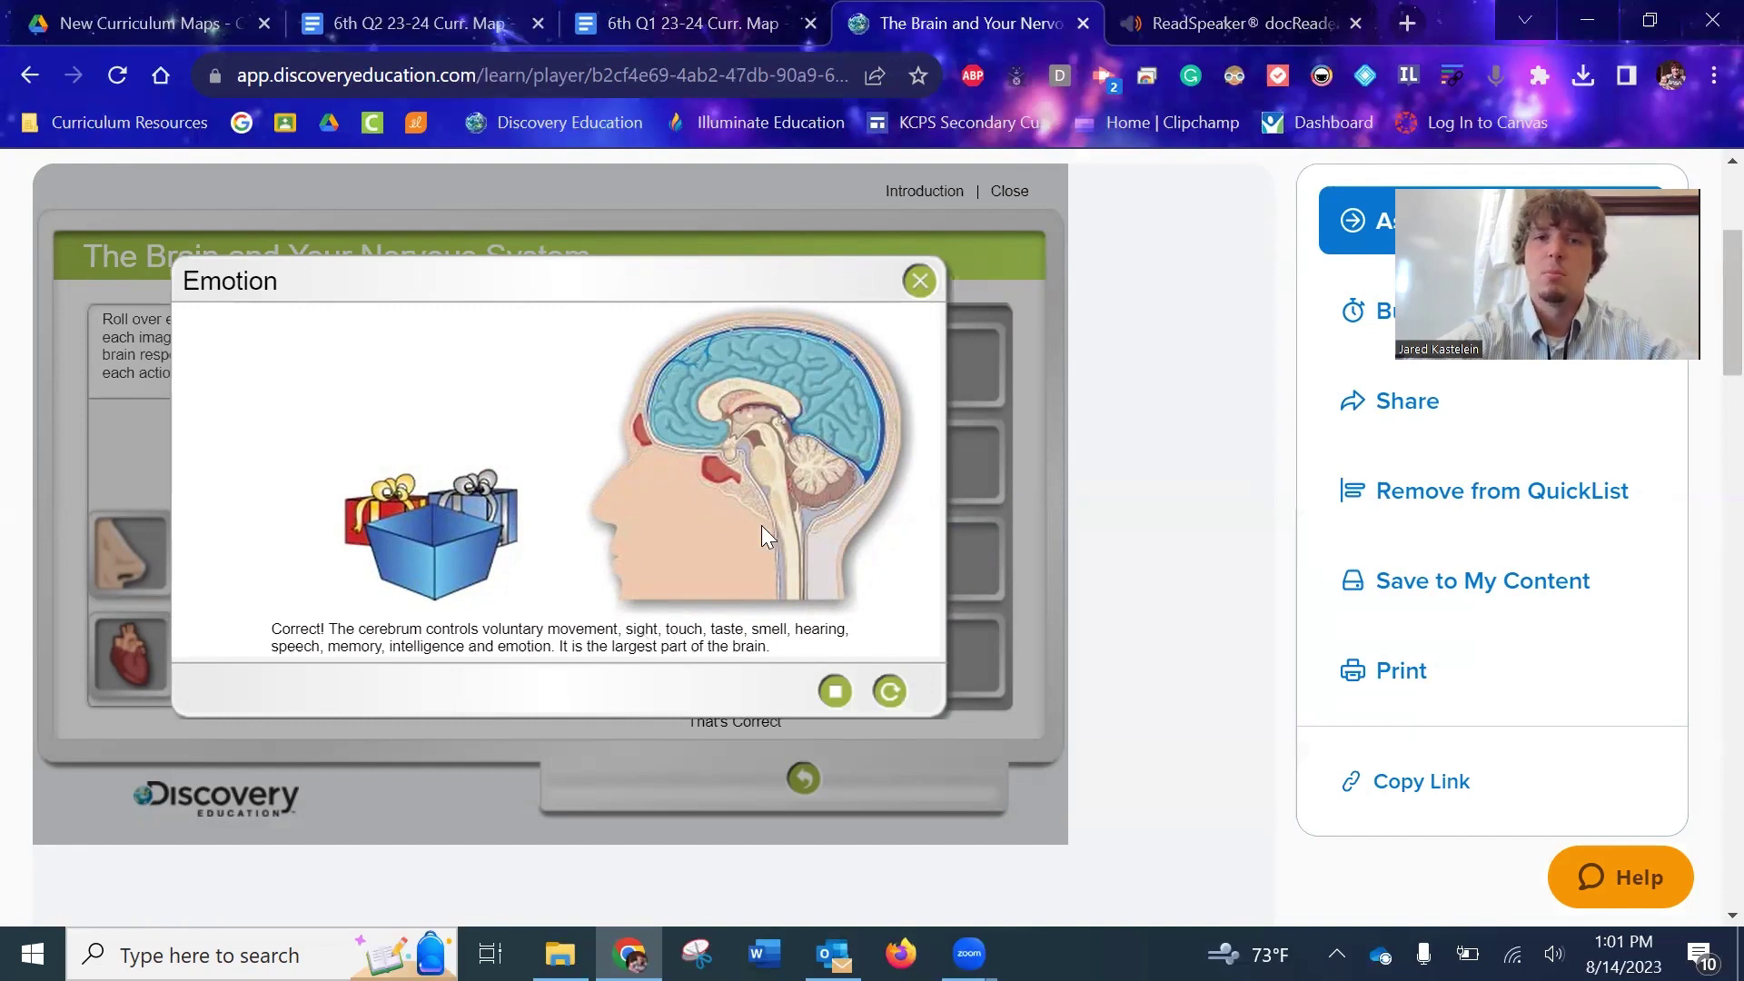
Step: Match the talking and nose tiles to the cerebrum and the music-ear tile to the top-right region
click(918, 282)
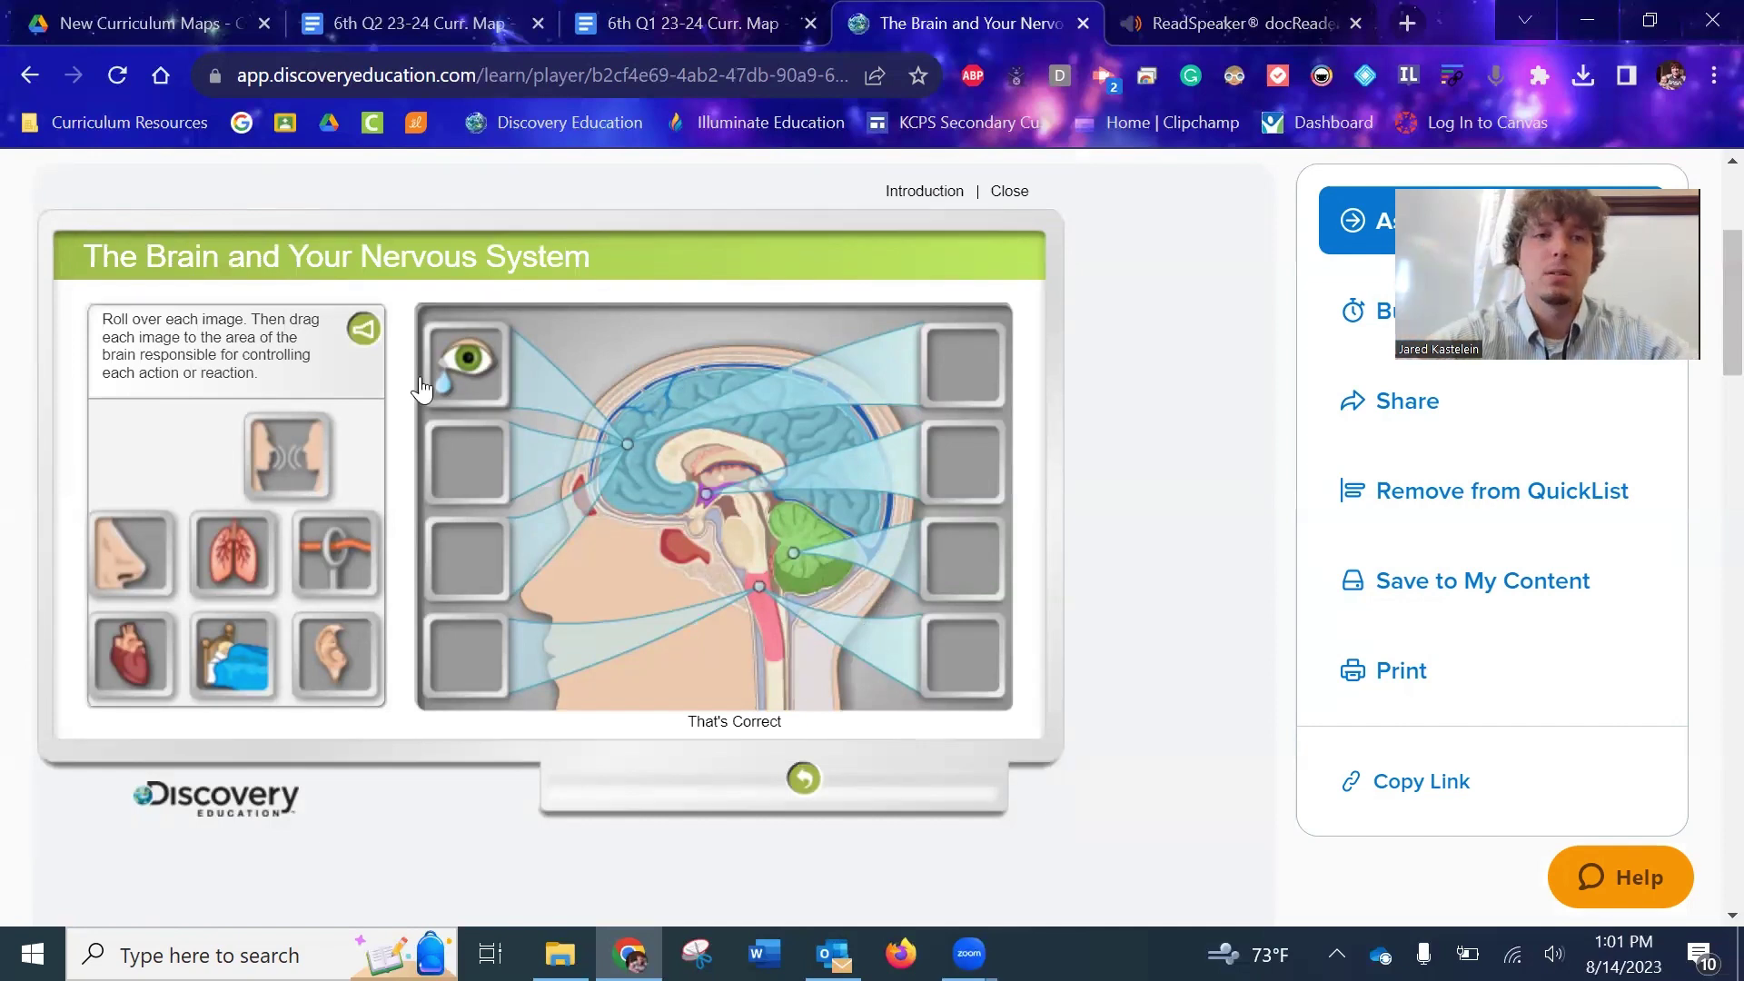
mouse_move(287, 452)
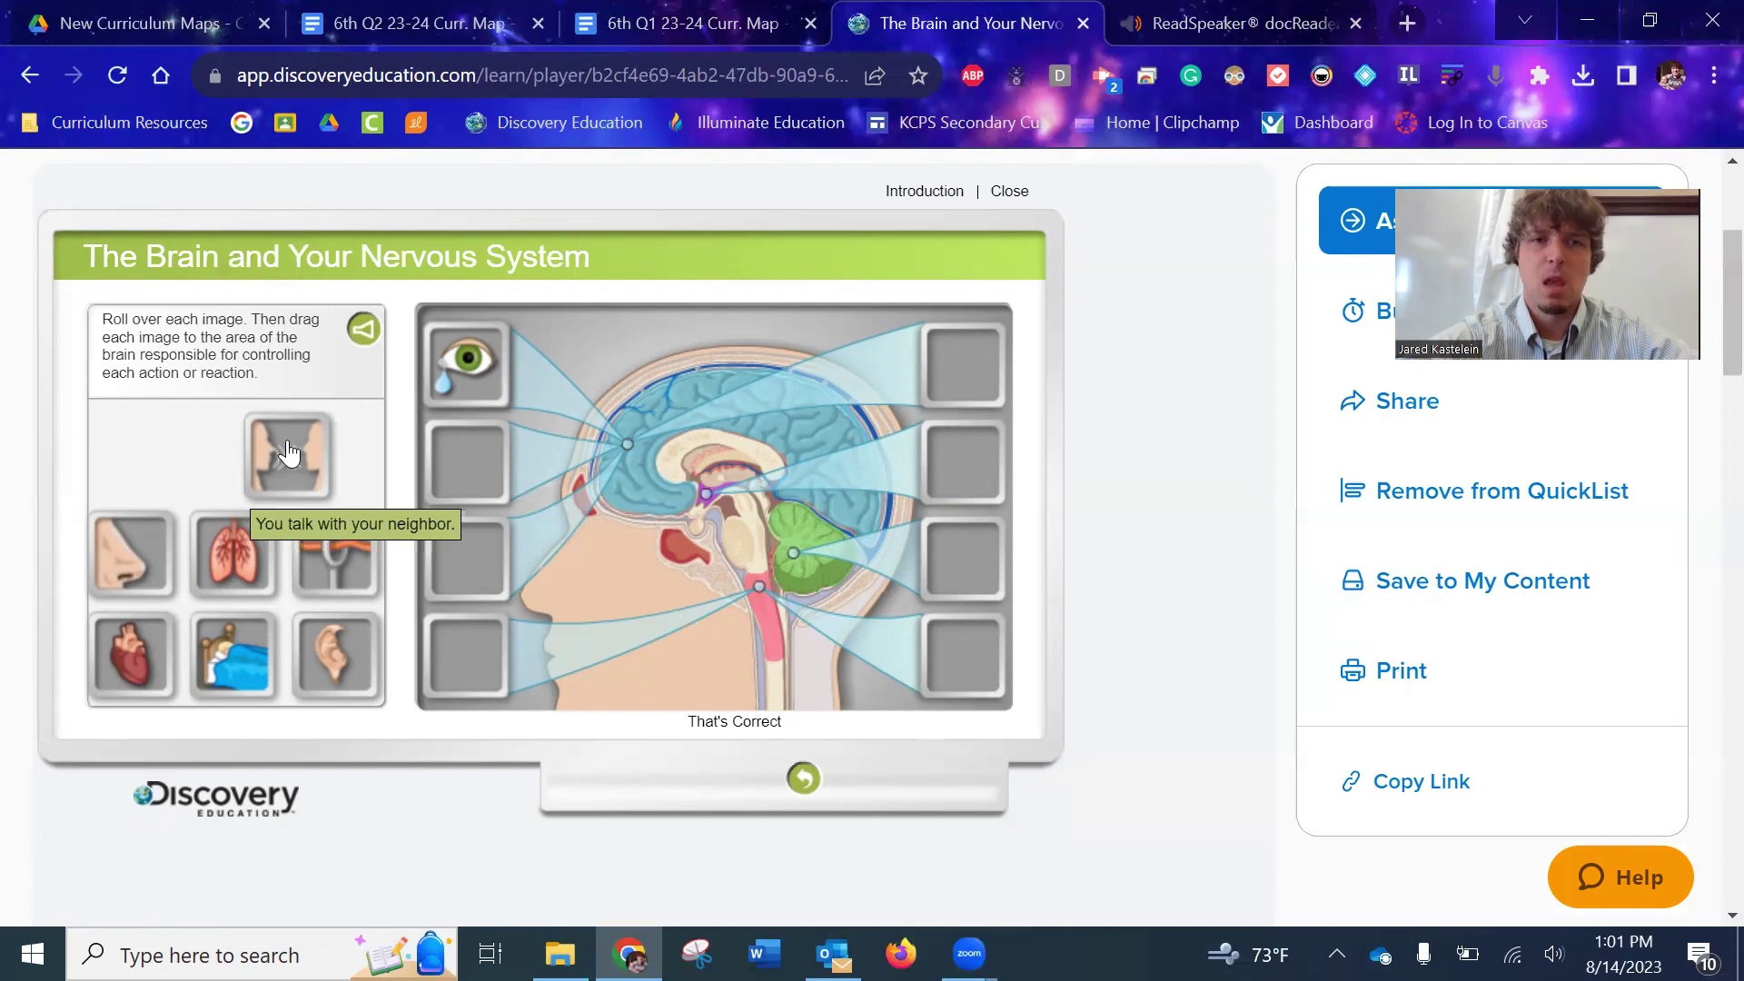
drag(287, 453, 468, 454)
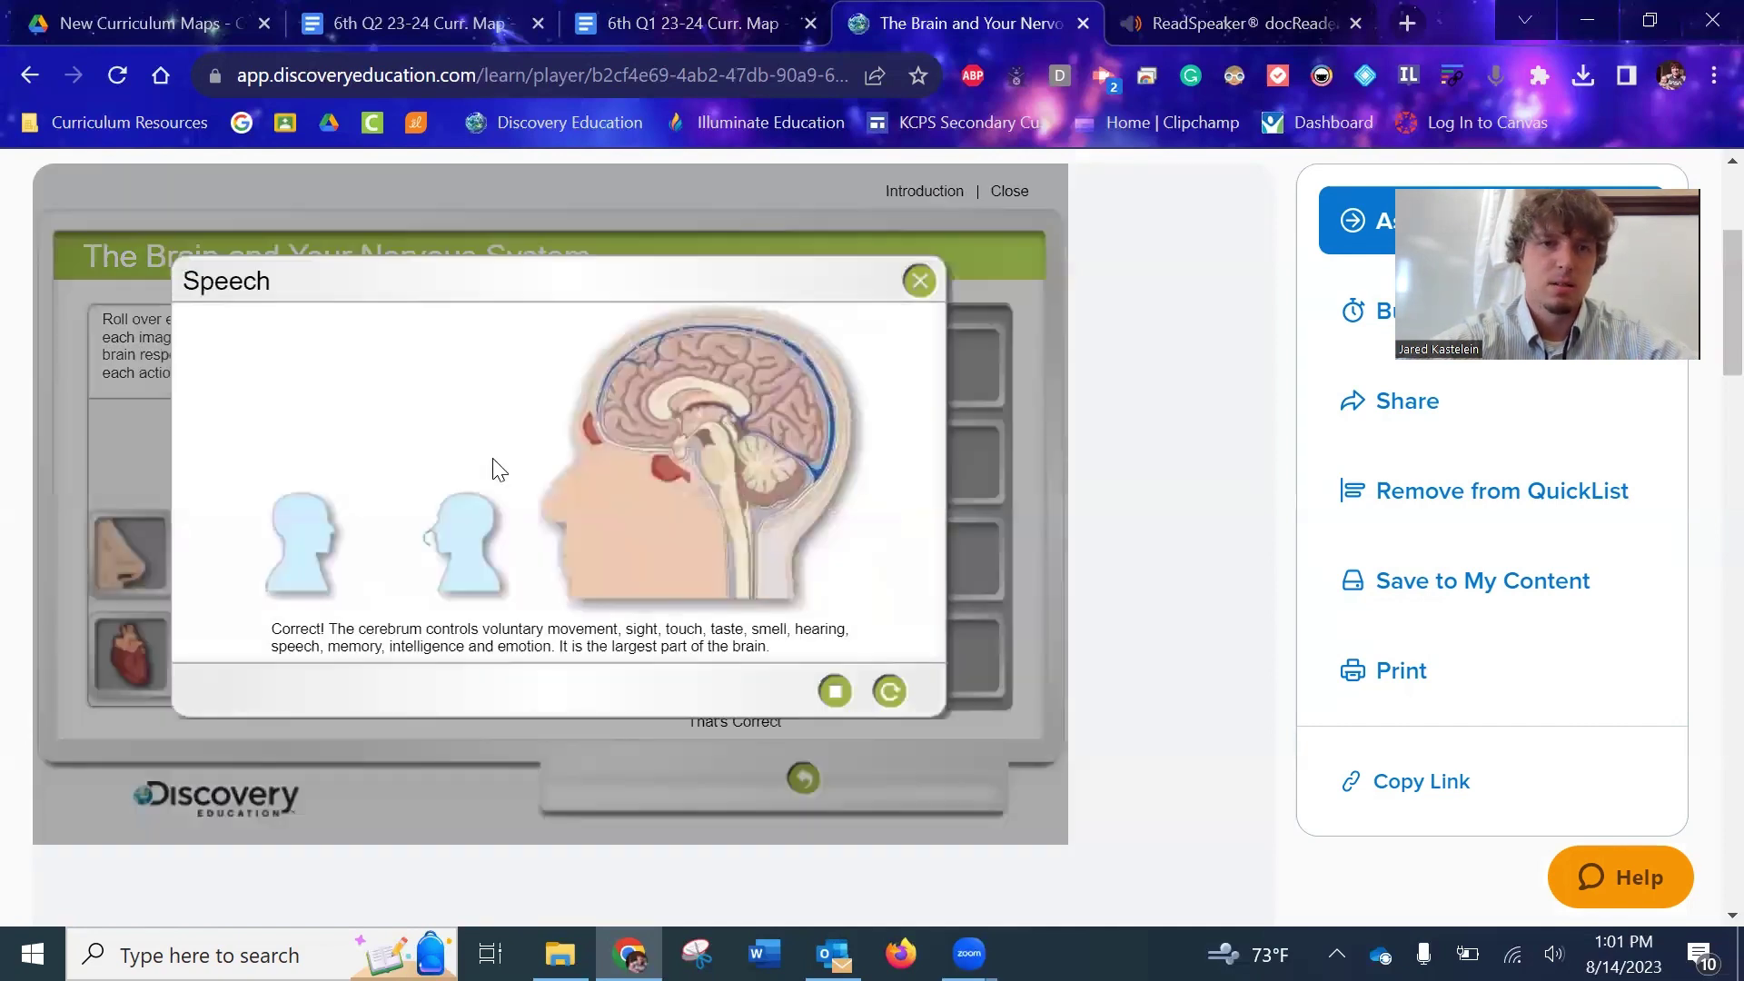
click(919, 281)
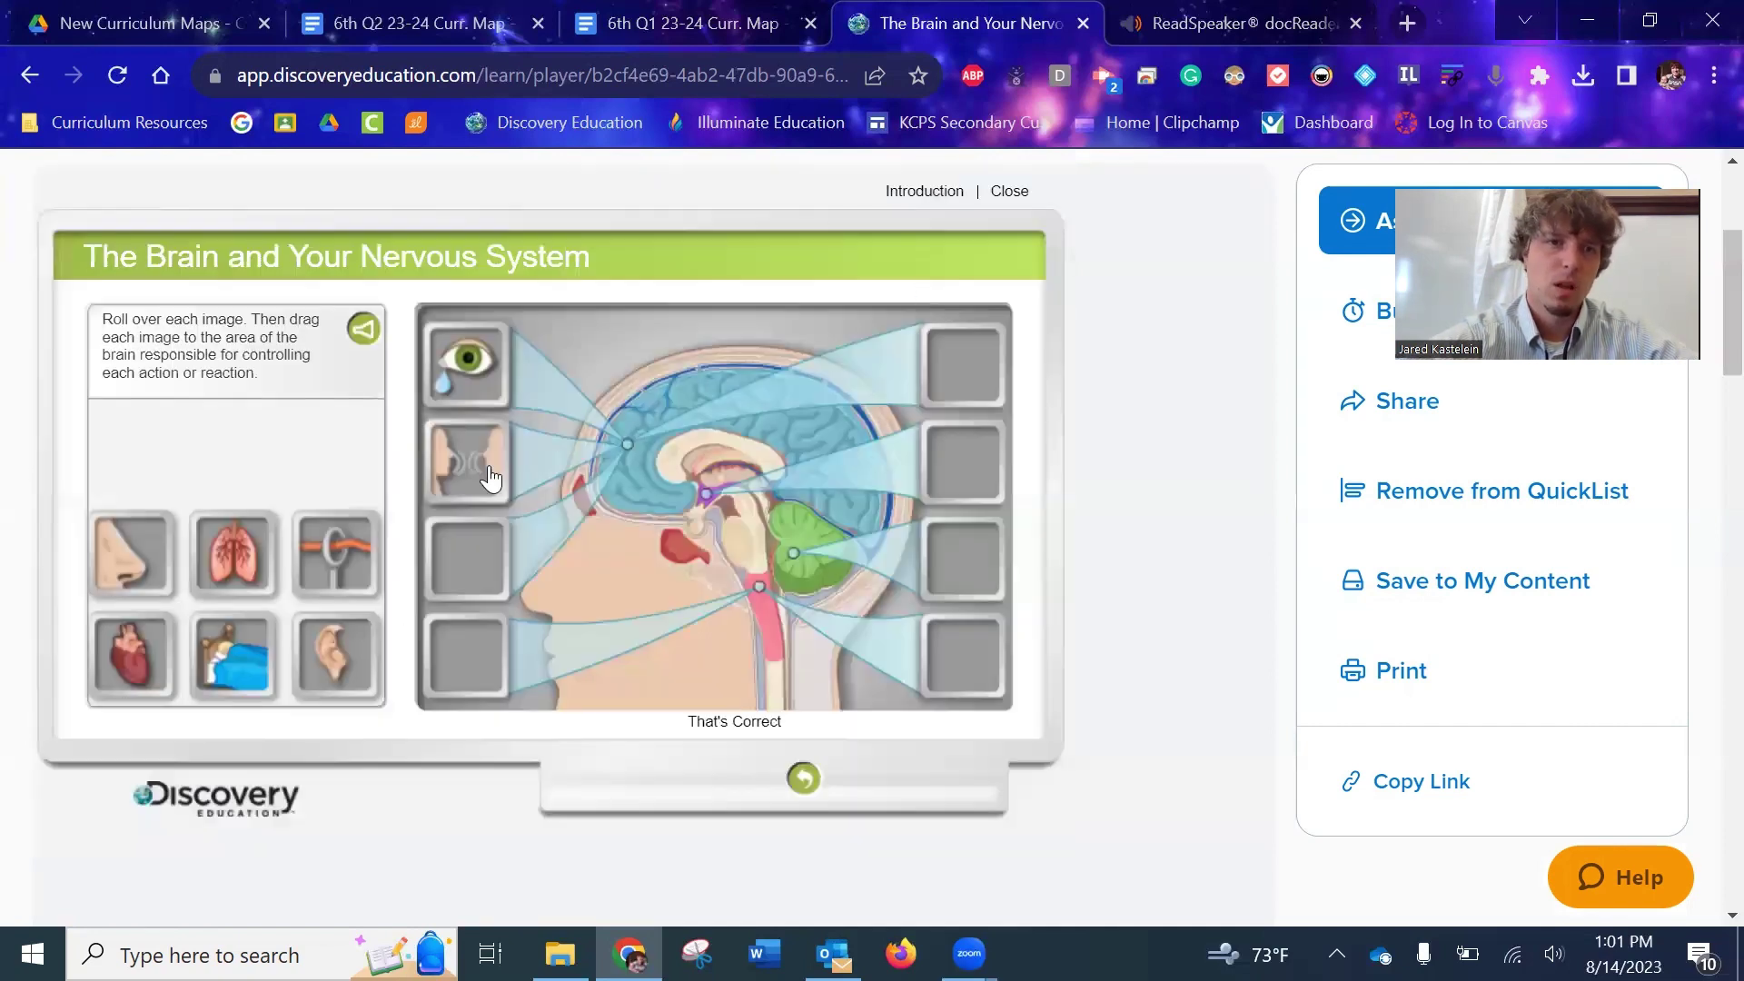
drag(131, 552, 467, 567)
click(920, 280)
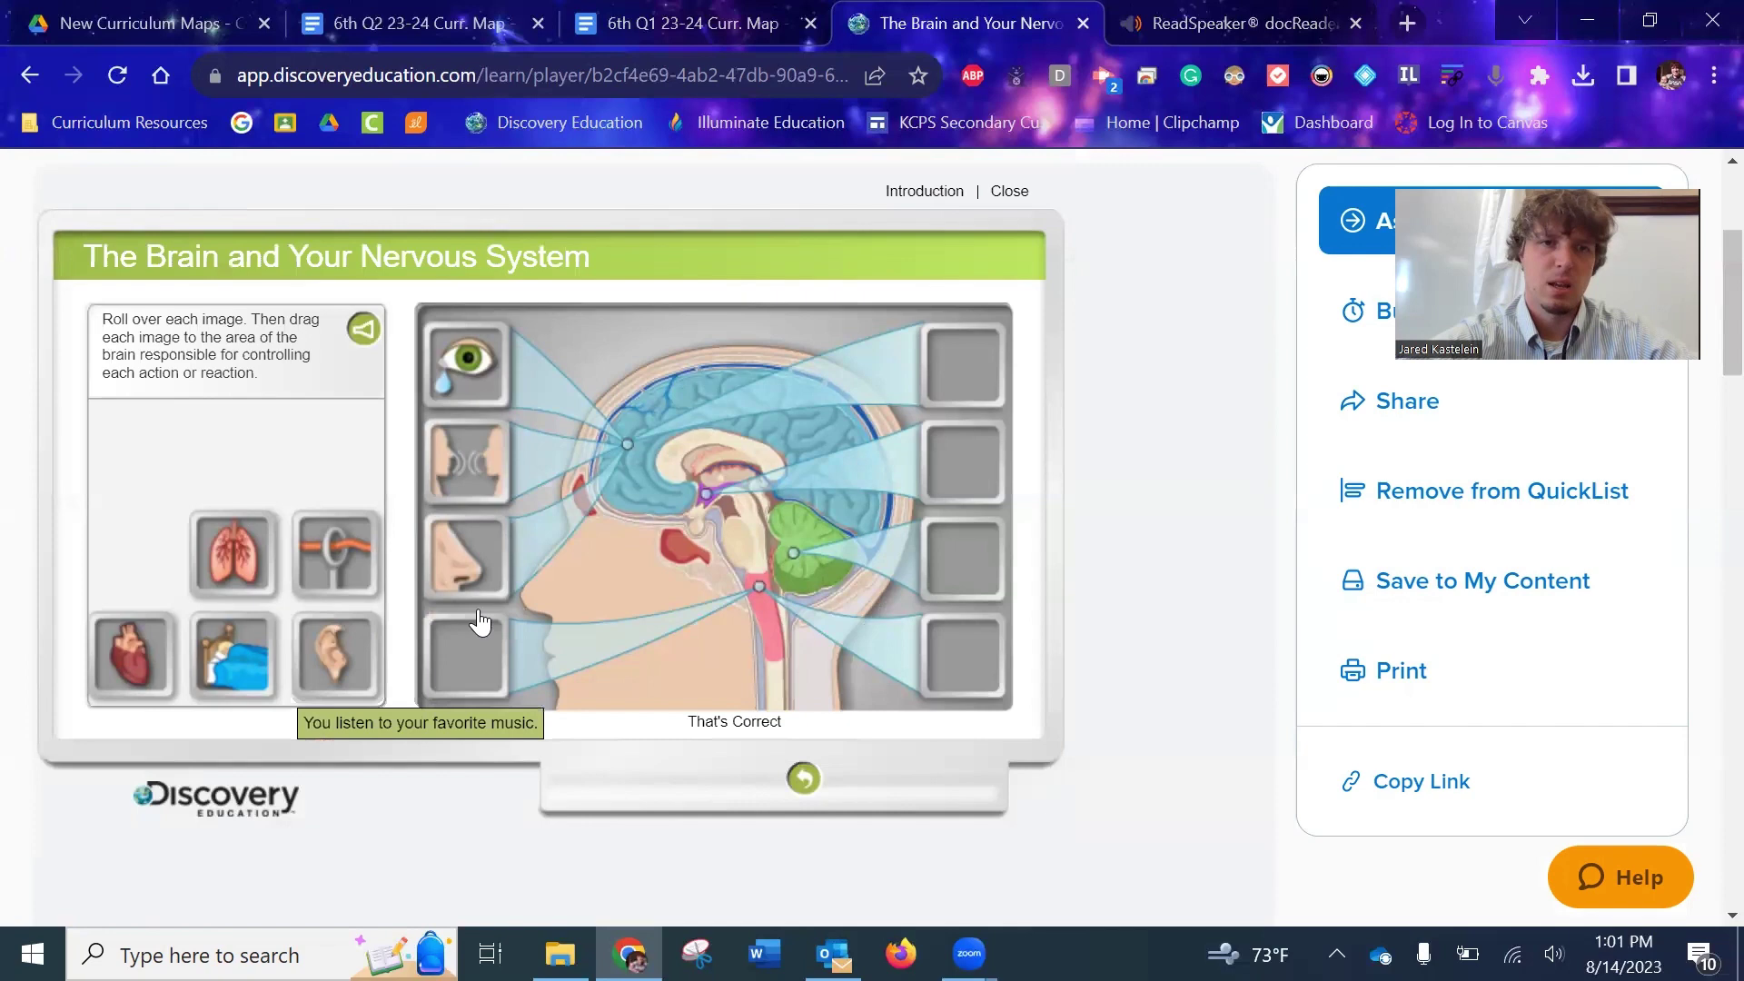
drag(335, 654, 476, 651)
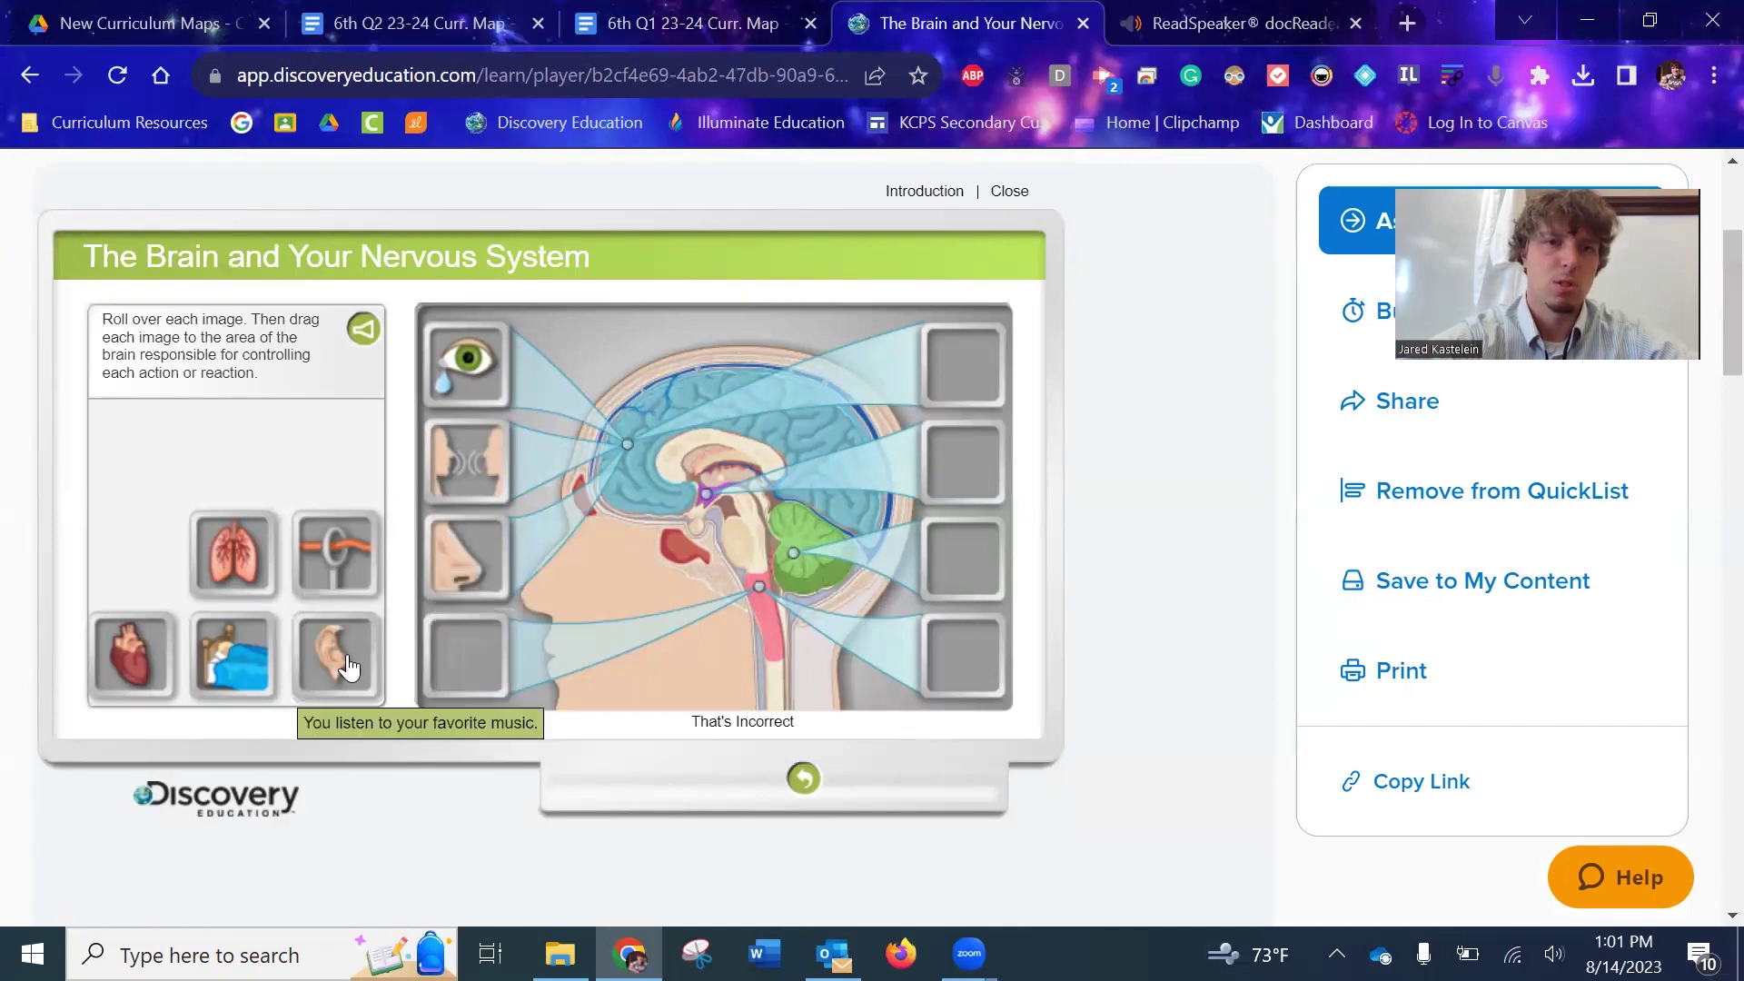
drag(348, 667, 954, 386)
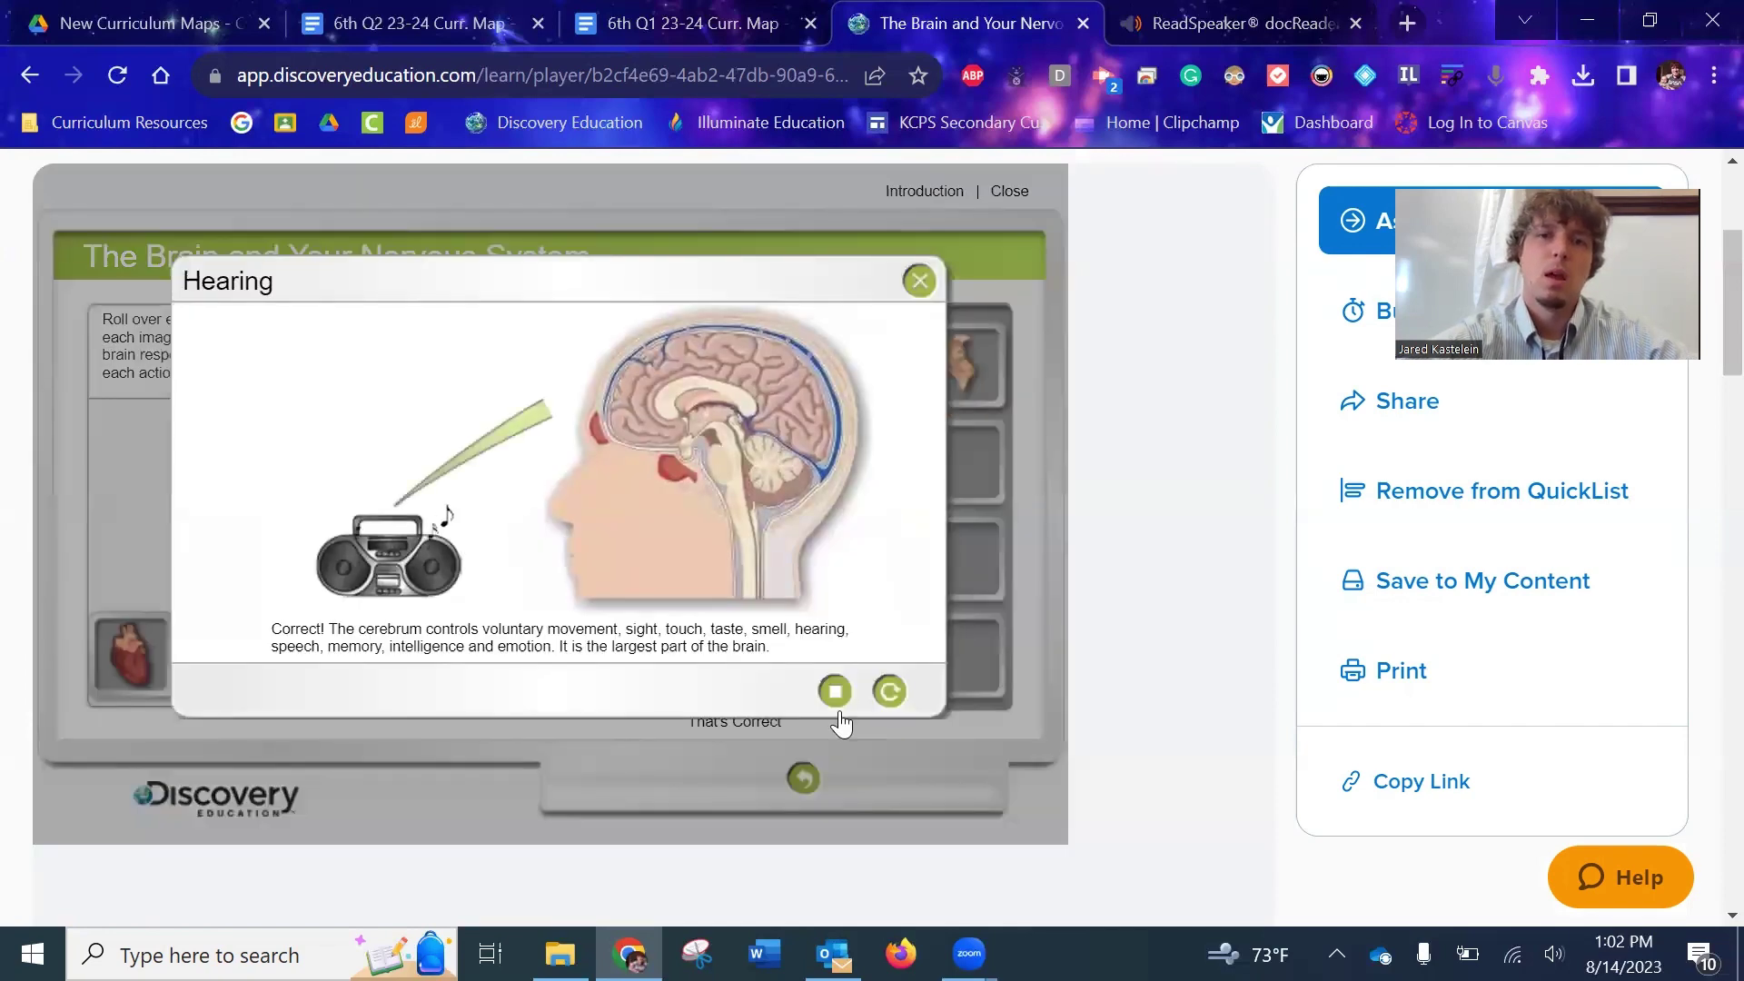
click(919, 281)
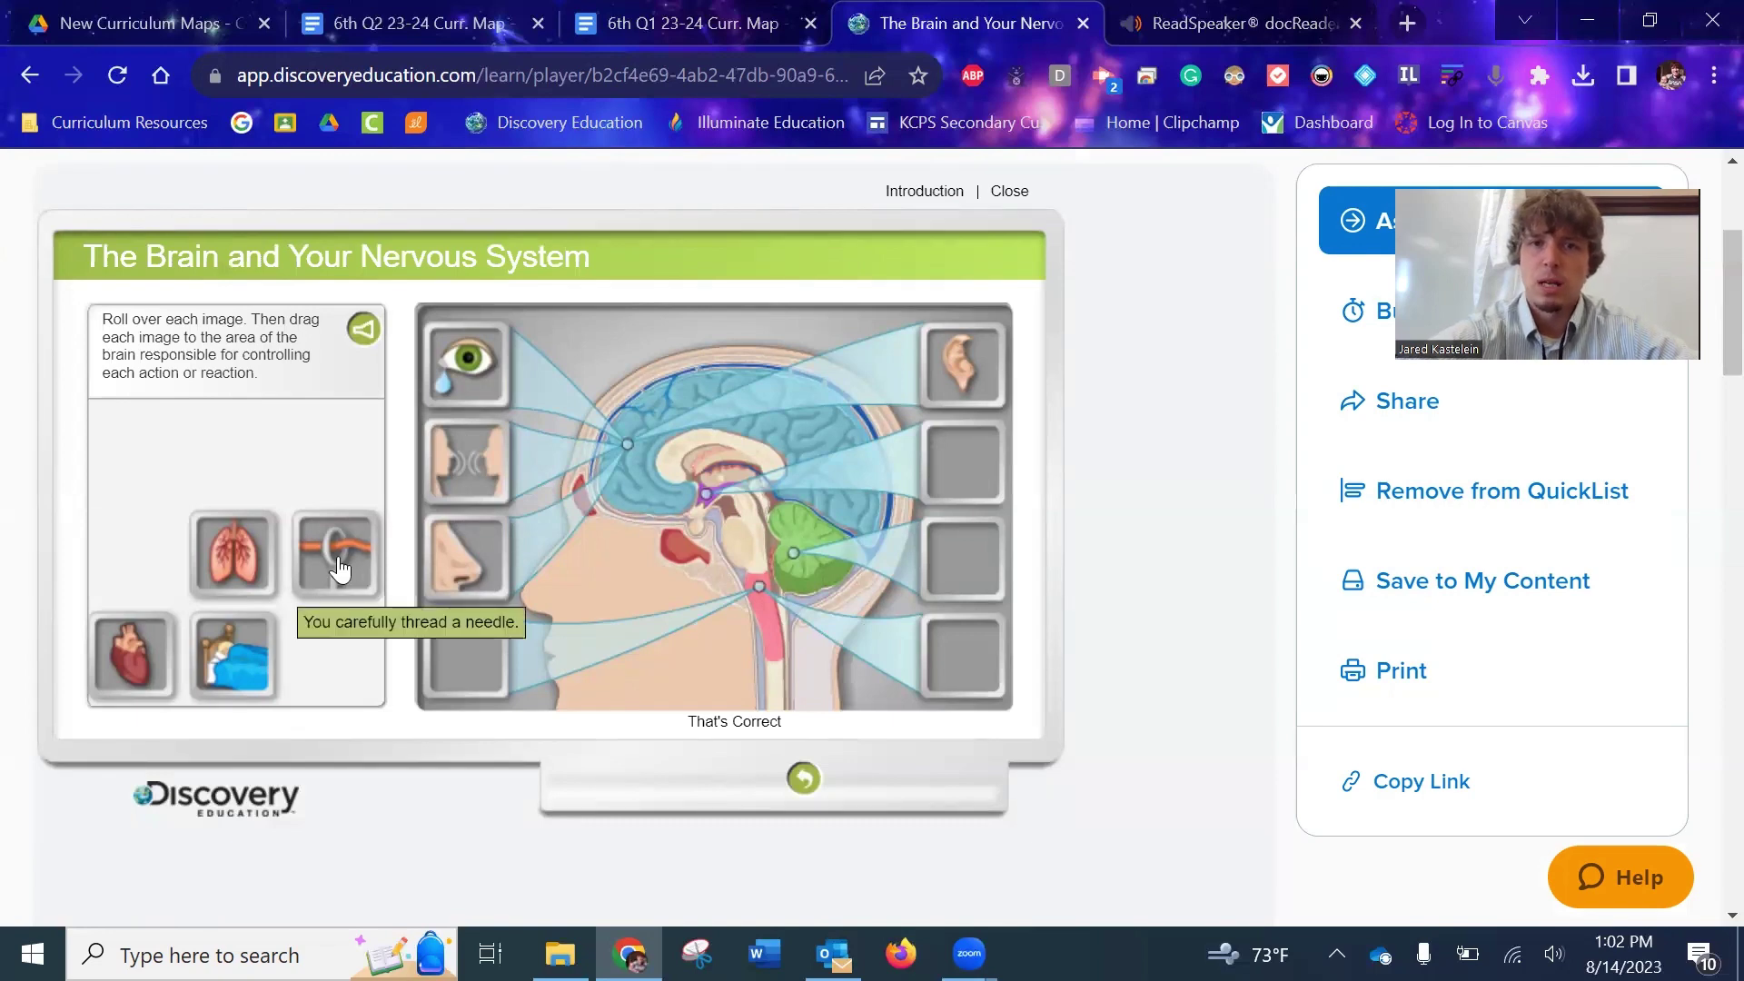
Step: Match the needle-threading tile to the cerebellum and the lungs tile to the medulla oblongata
drag(335, 554, 972, 556)
click(919, 281)
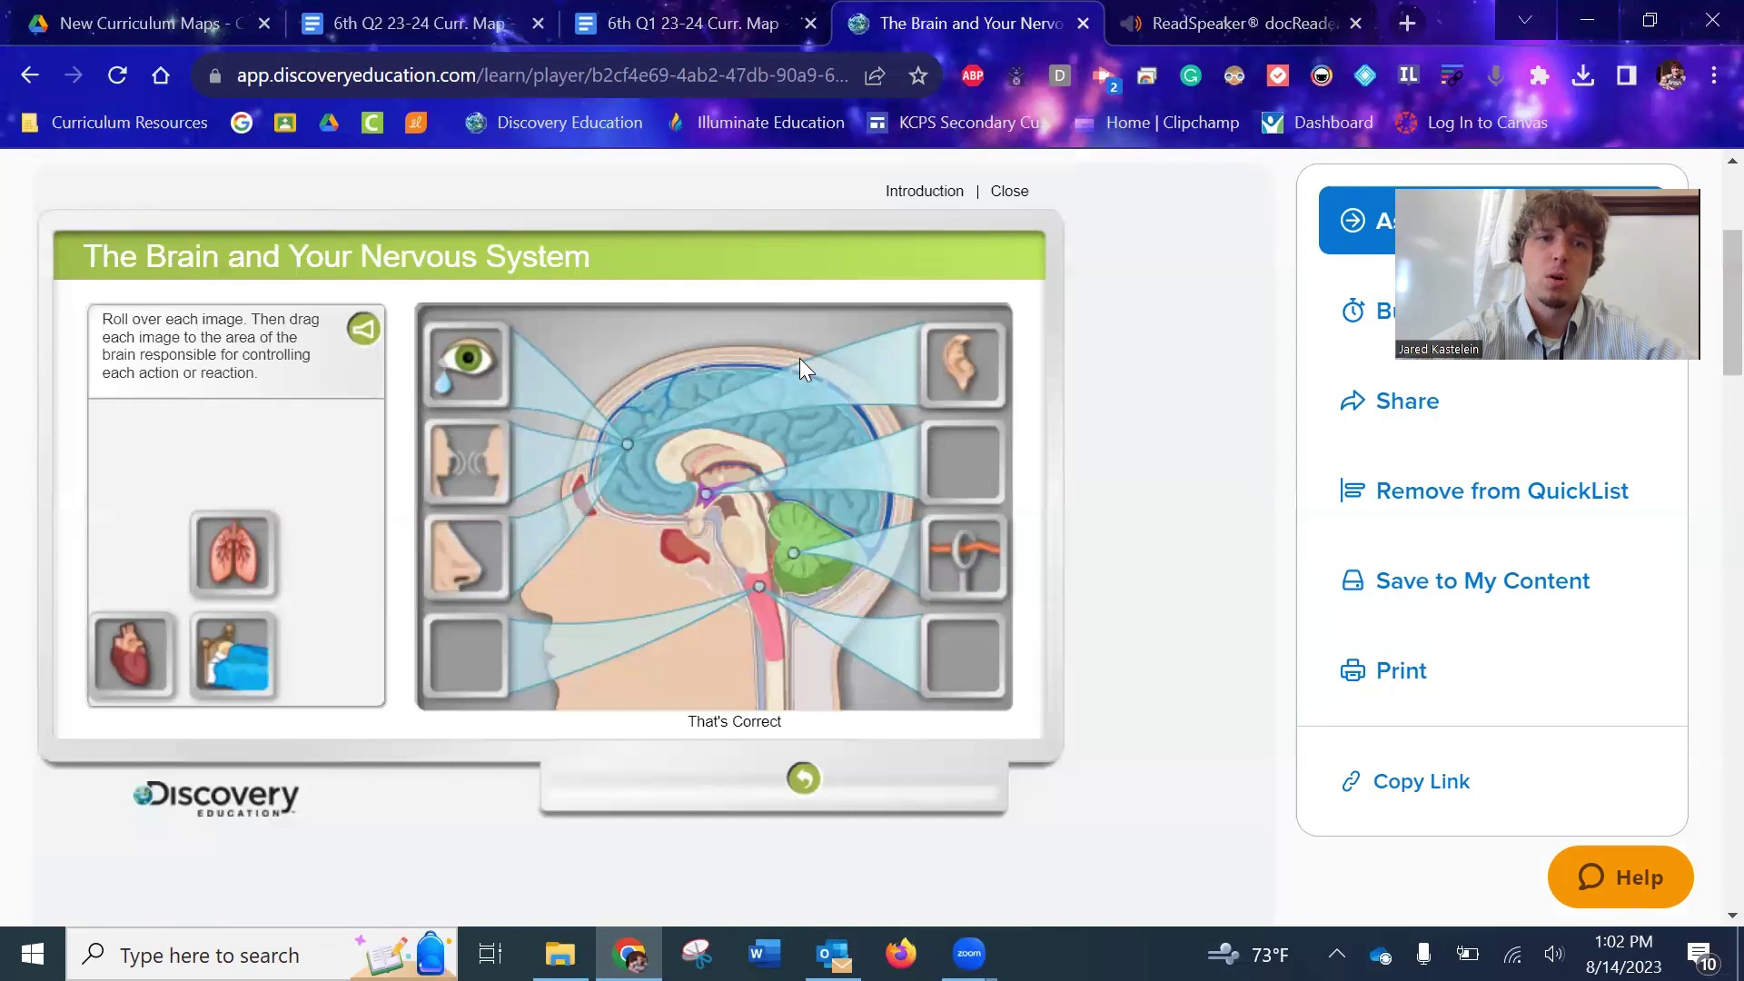
mouse_move(247, 567)
drag(247, 566, 972, 472)
mouse_move(245, 582)
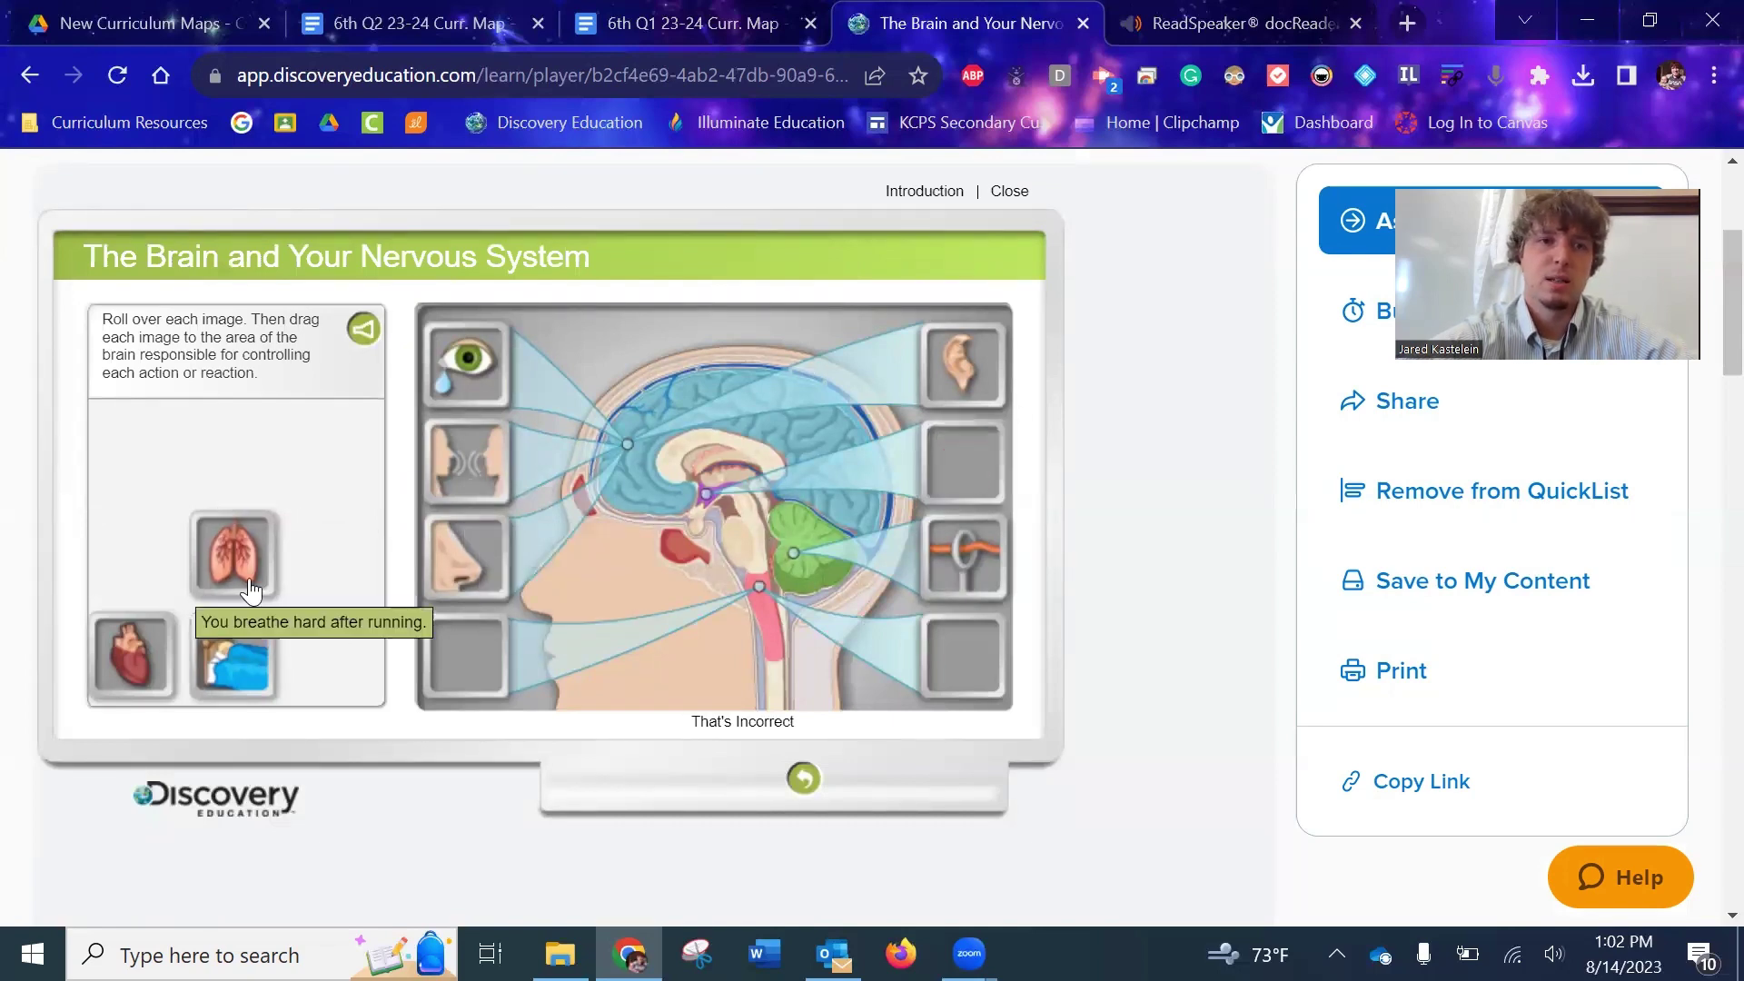
drag(246, 581, 472, 675)
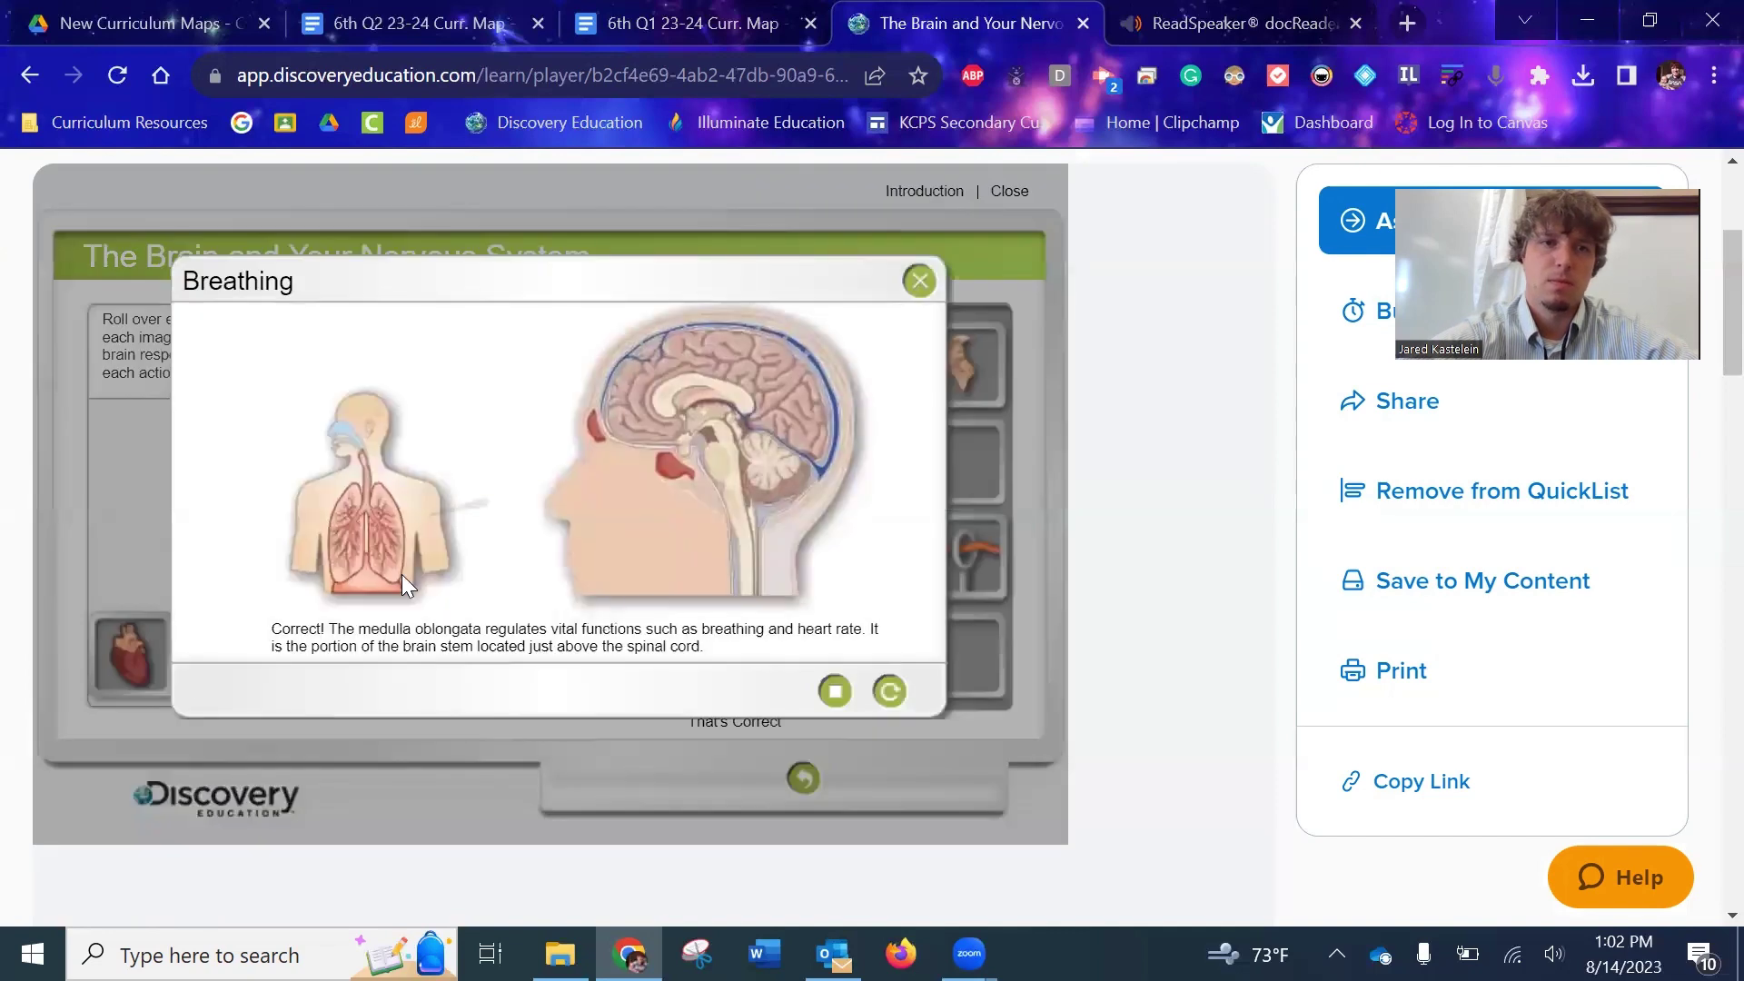
click(919, 281)
Step: Match the heart tile to the medulla oblongata and the napping tile to the hypothalamus
mouse_move(131, 654)
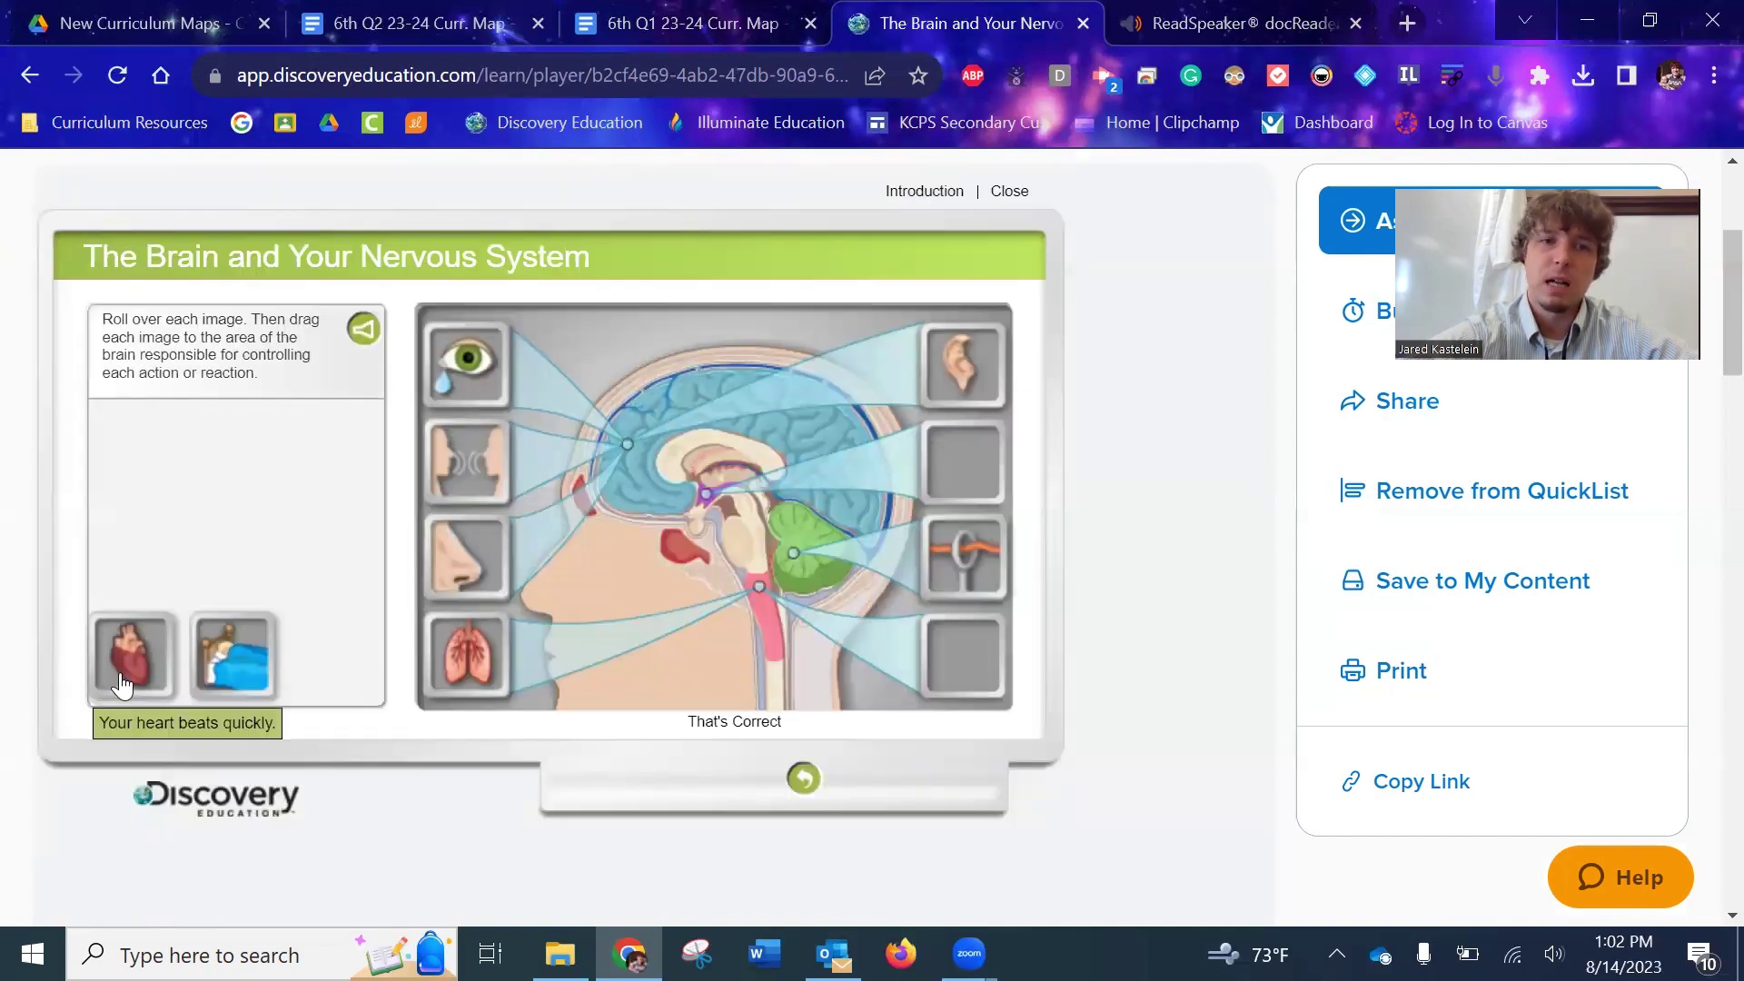
drag(132, 654, 972, 664)
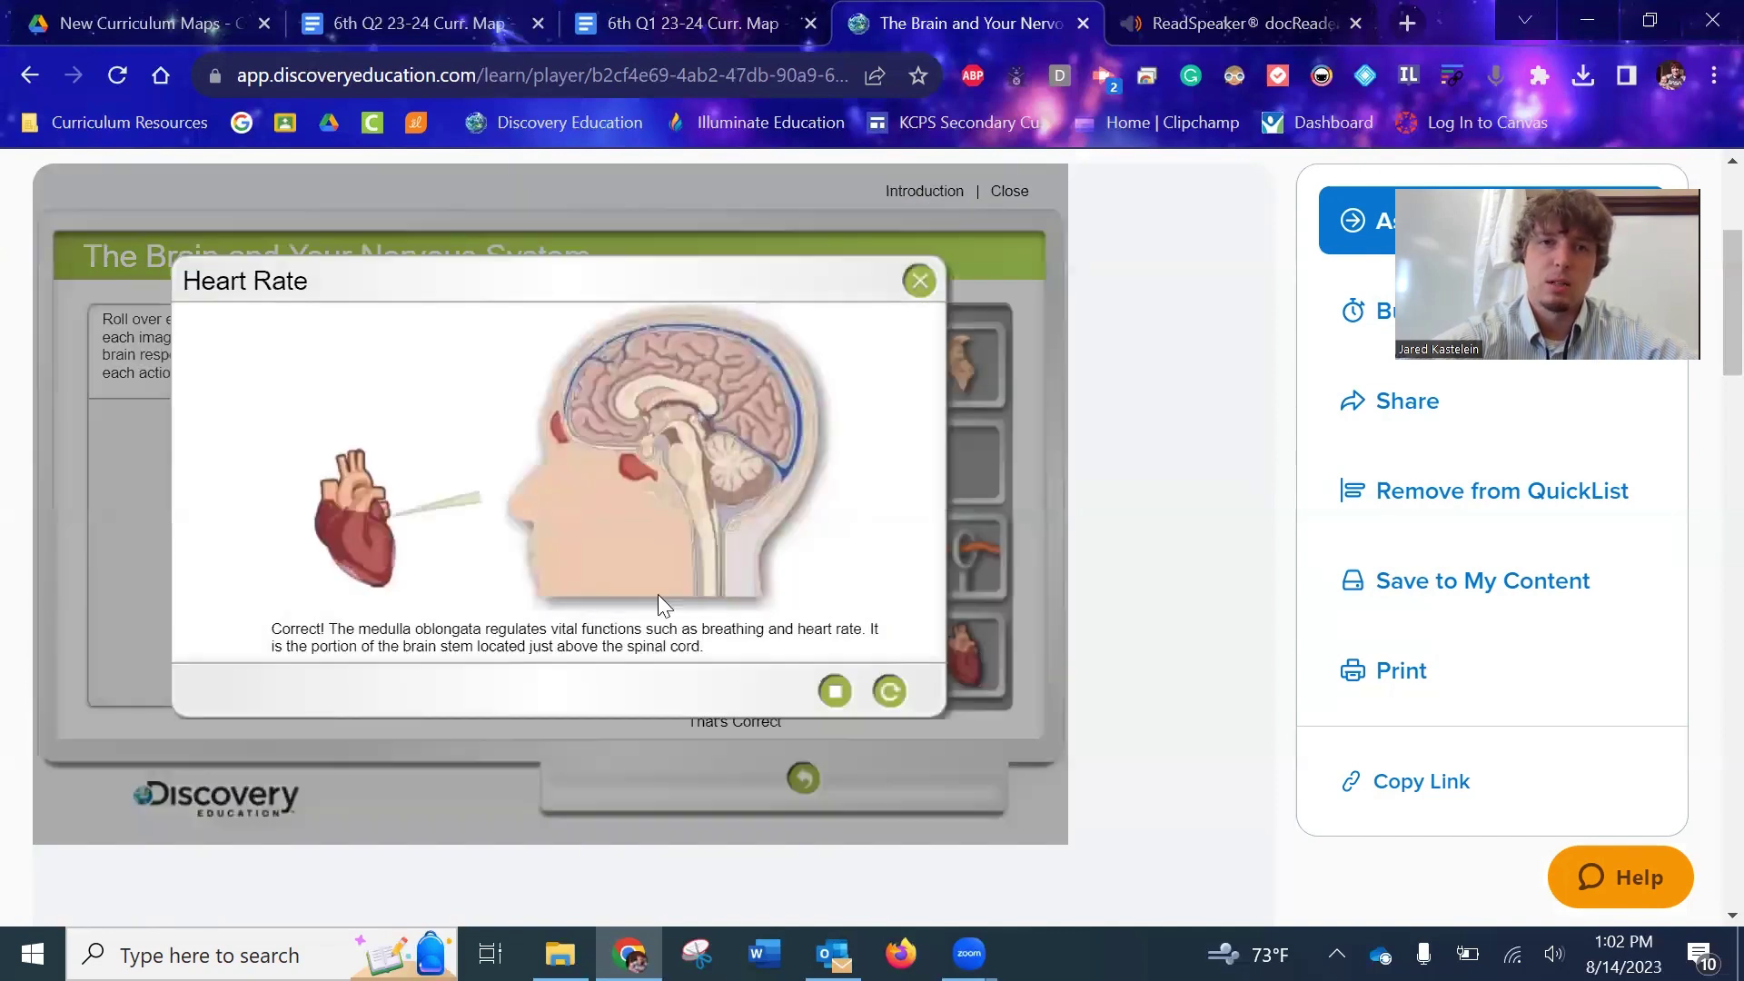
click(917, 280)
mouse_move(234, 654)
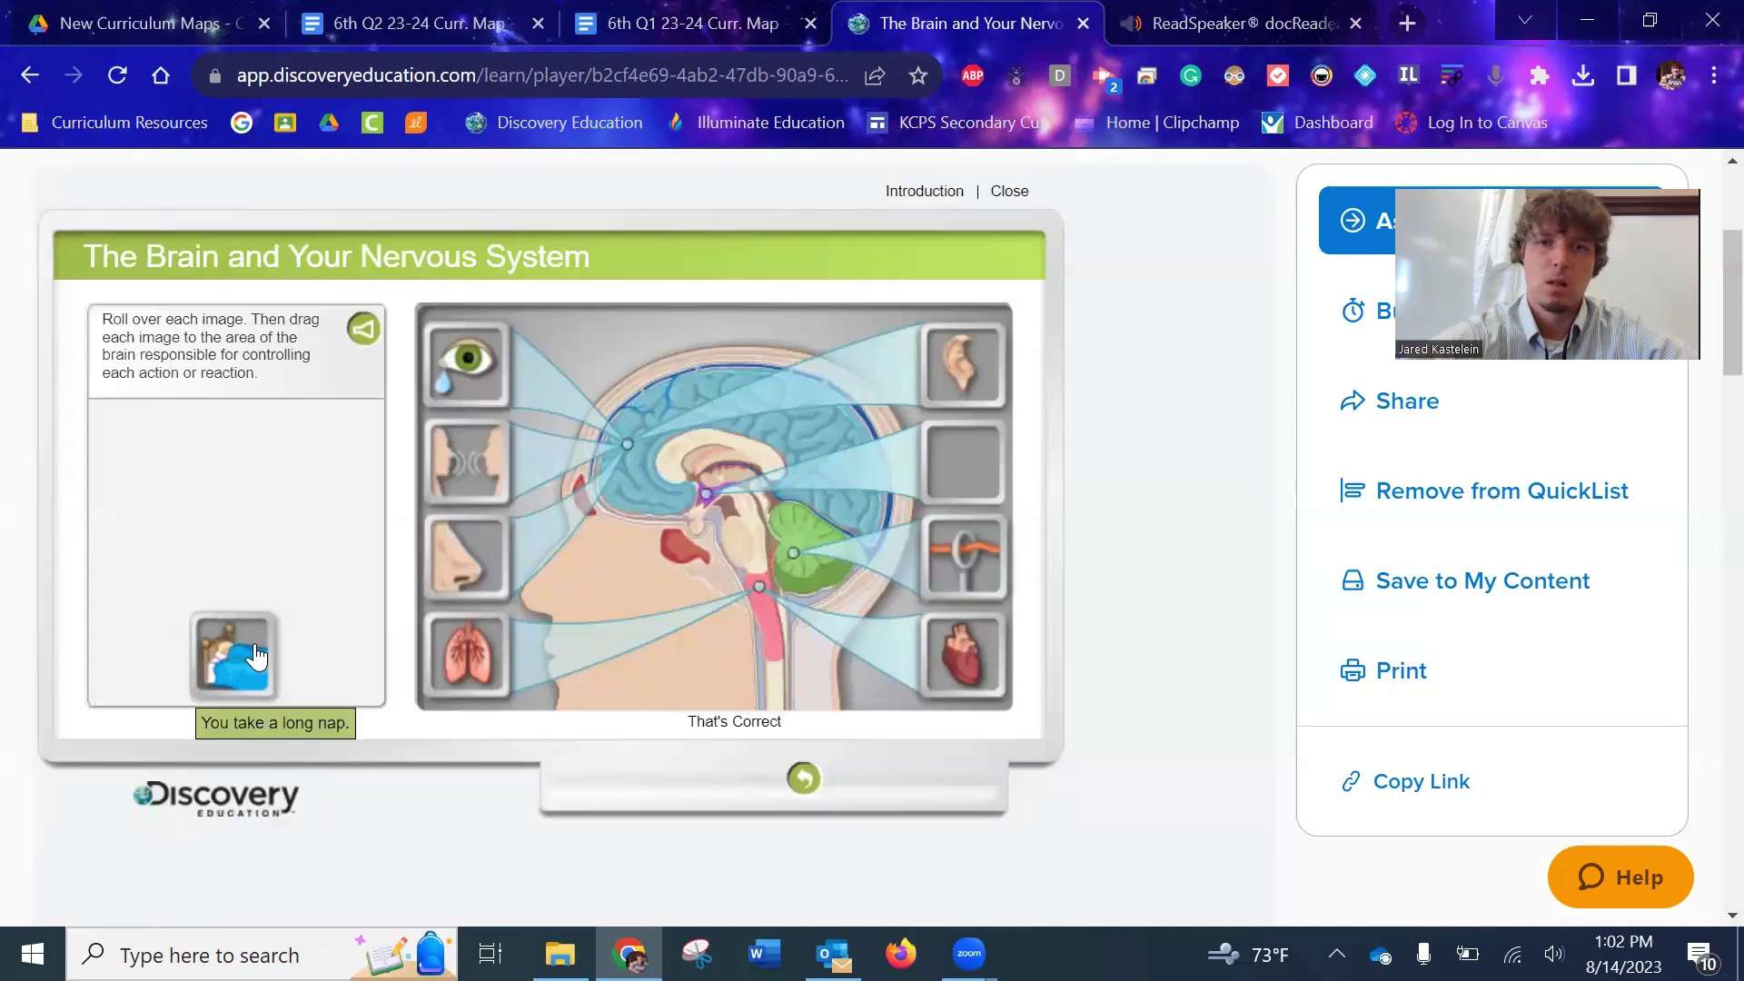
drag(233, 654, 966, 456)
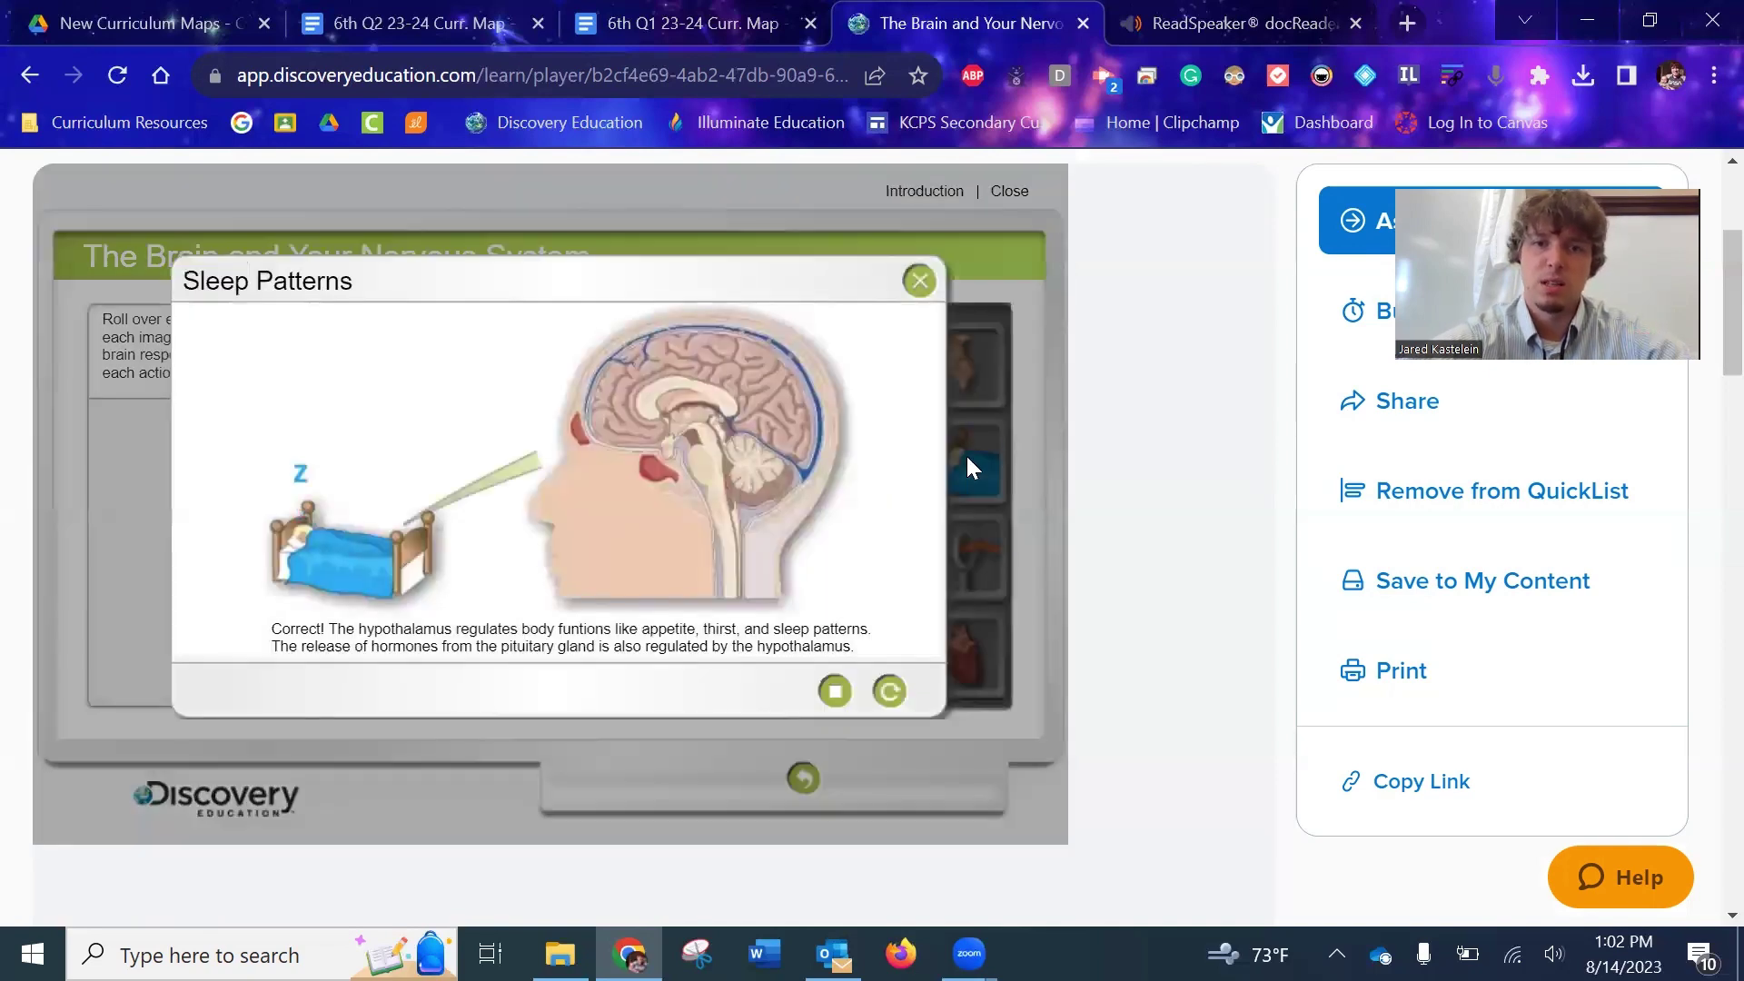
click(919, 280)
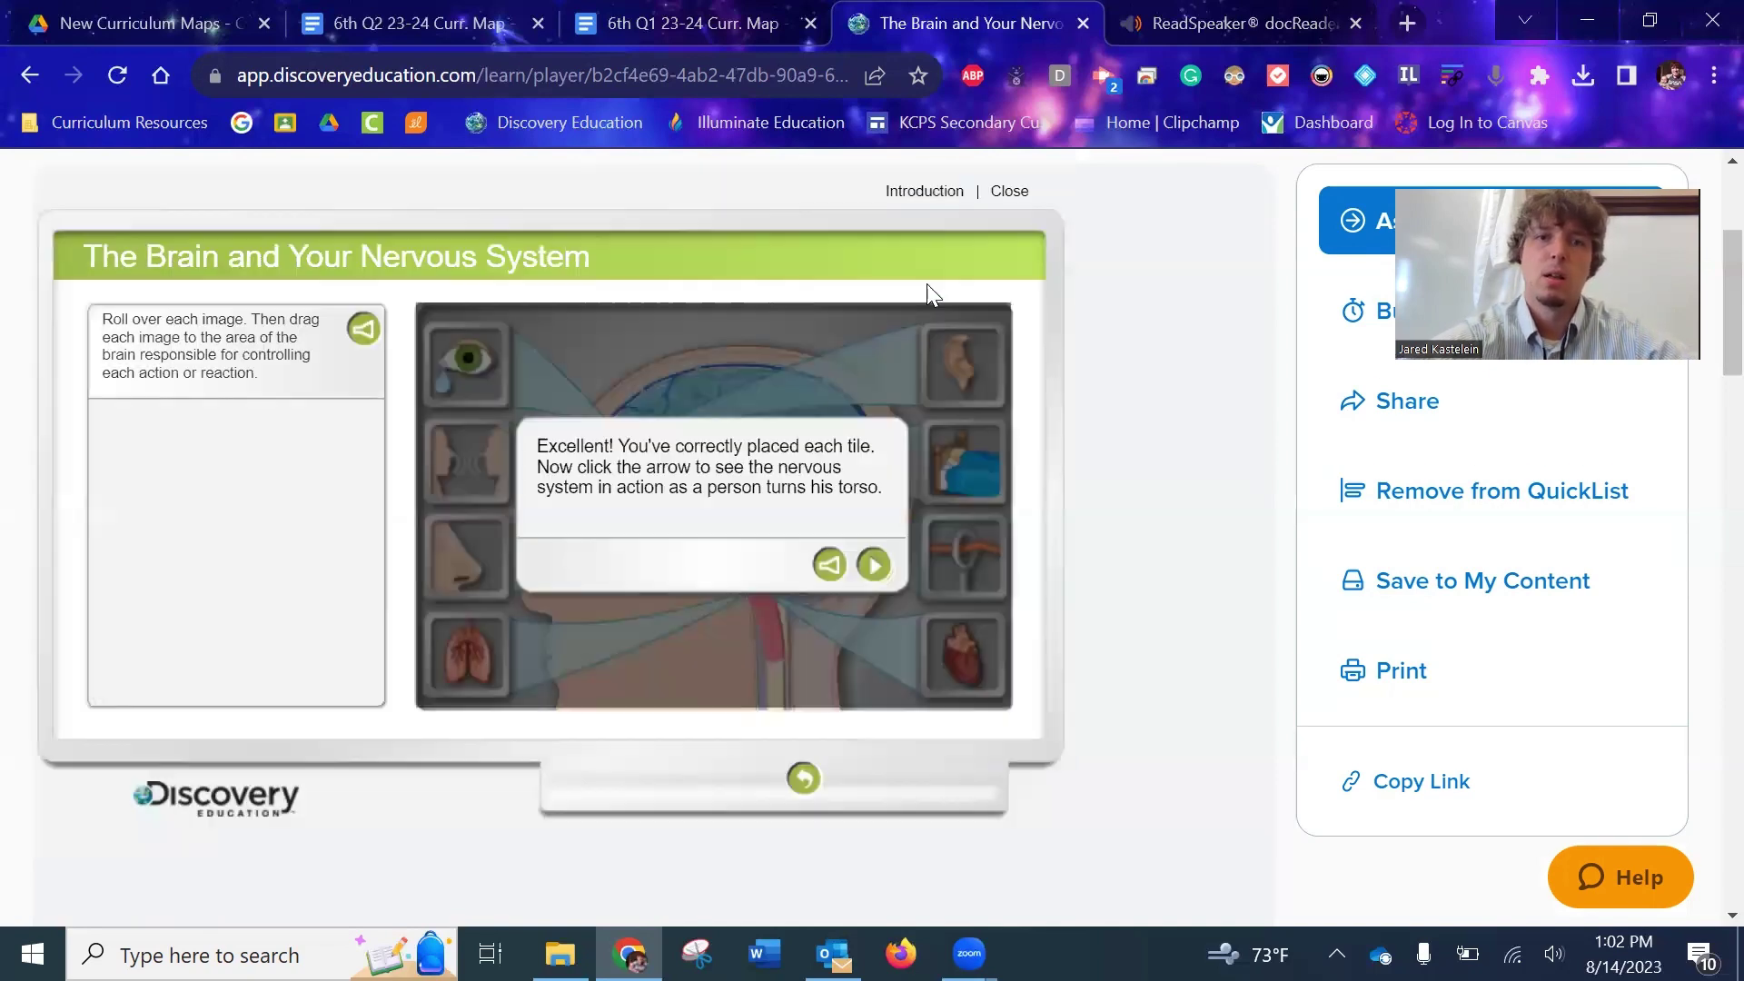
Step: Play The Nervous System In Action animation from the Excellent message box
click(873, 566)
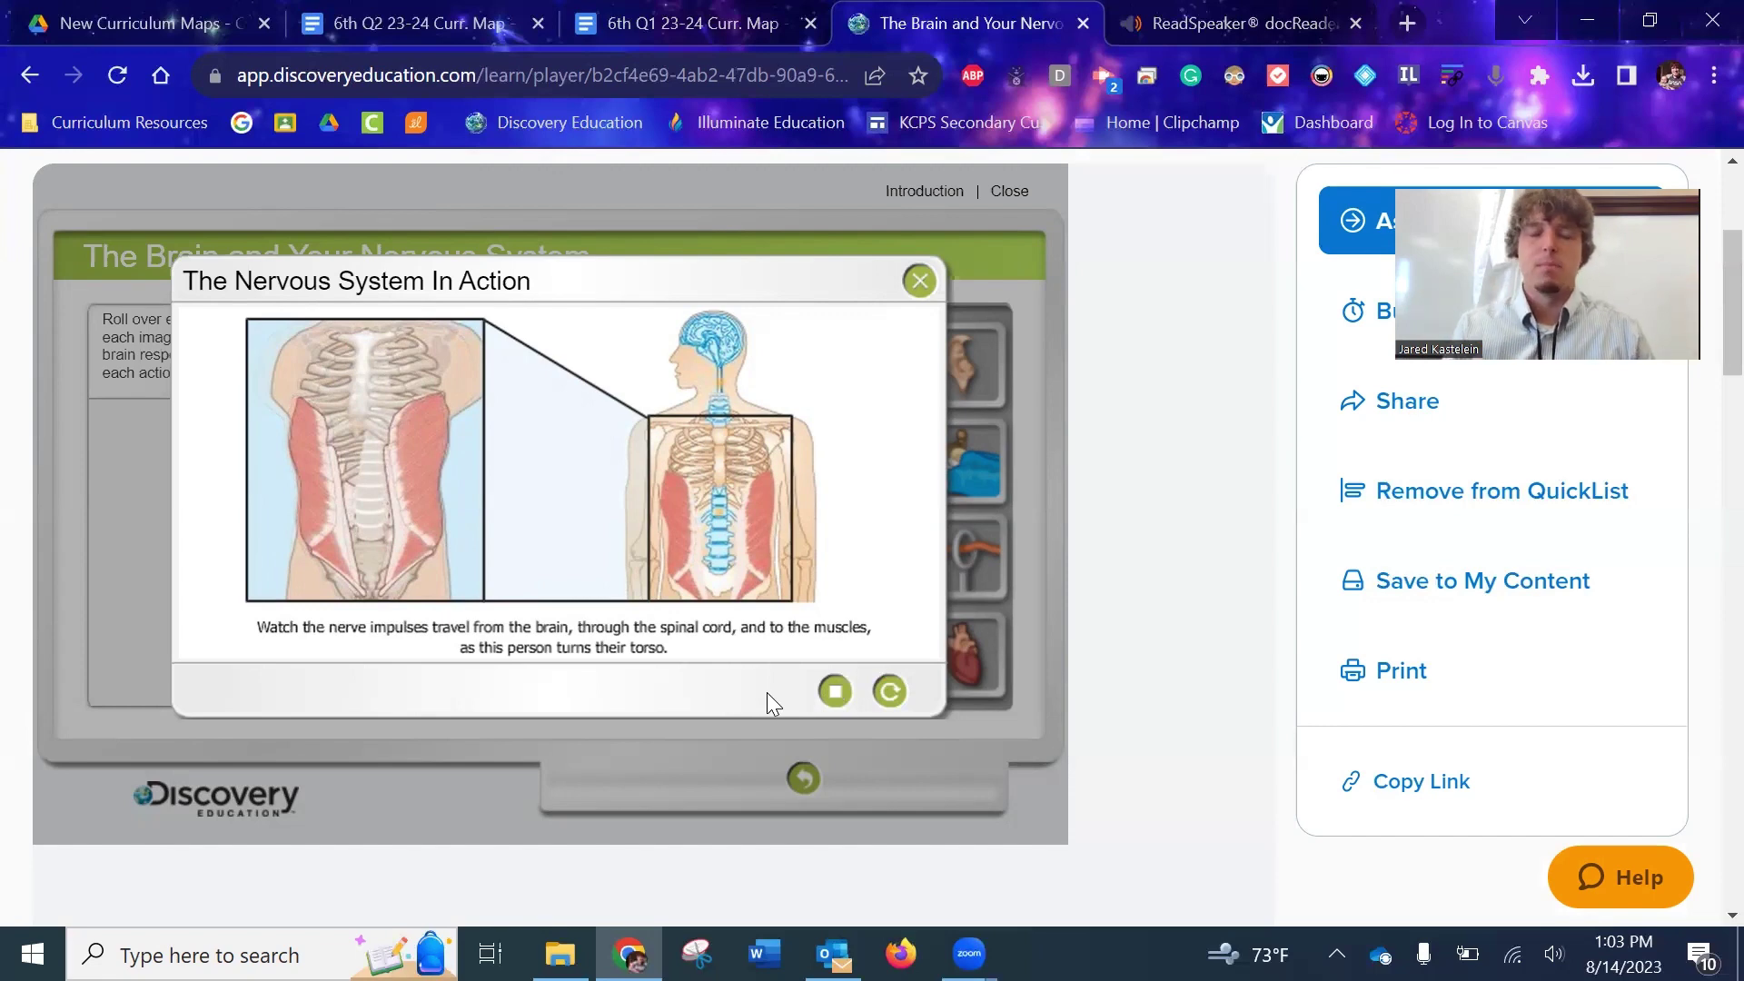
Step: Close The Nervous System In Action popup and look over the finished brain diagram
click(919, 281)
scroll(1132, 542, down, 5)
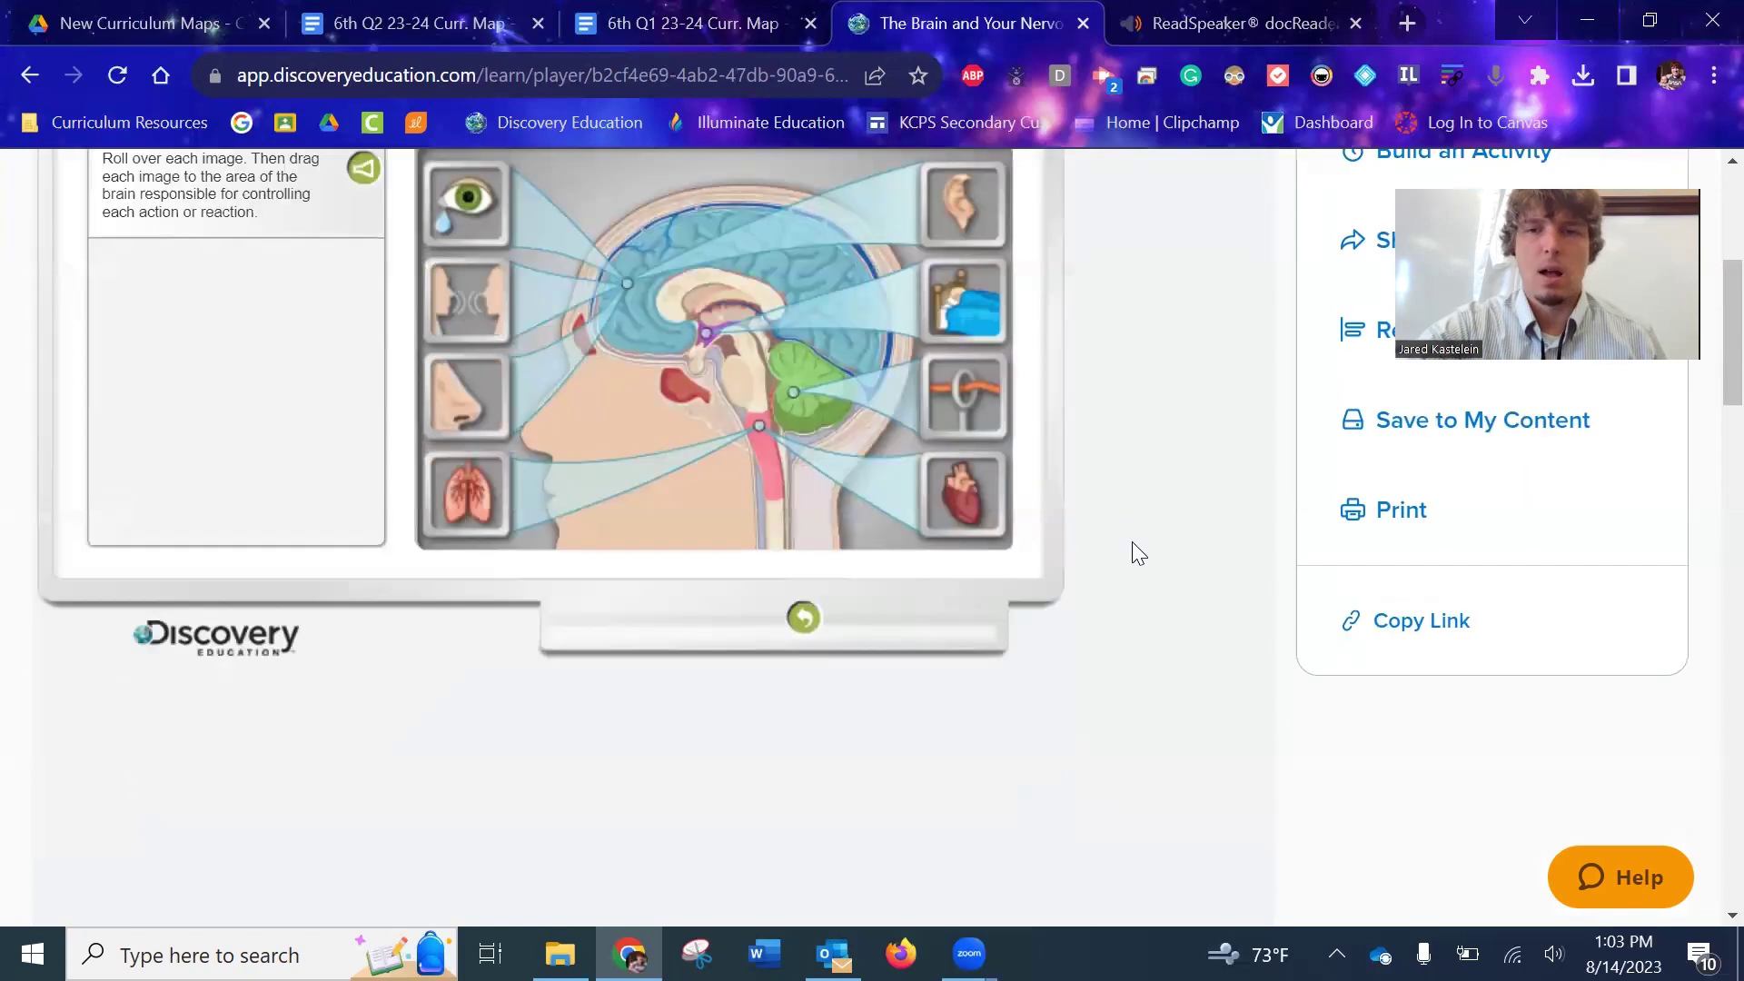
scroll(1131, 553, up, 5)
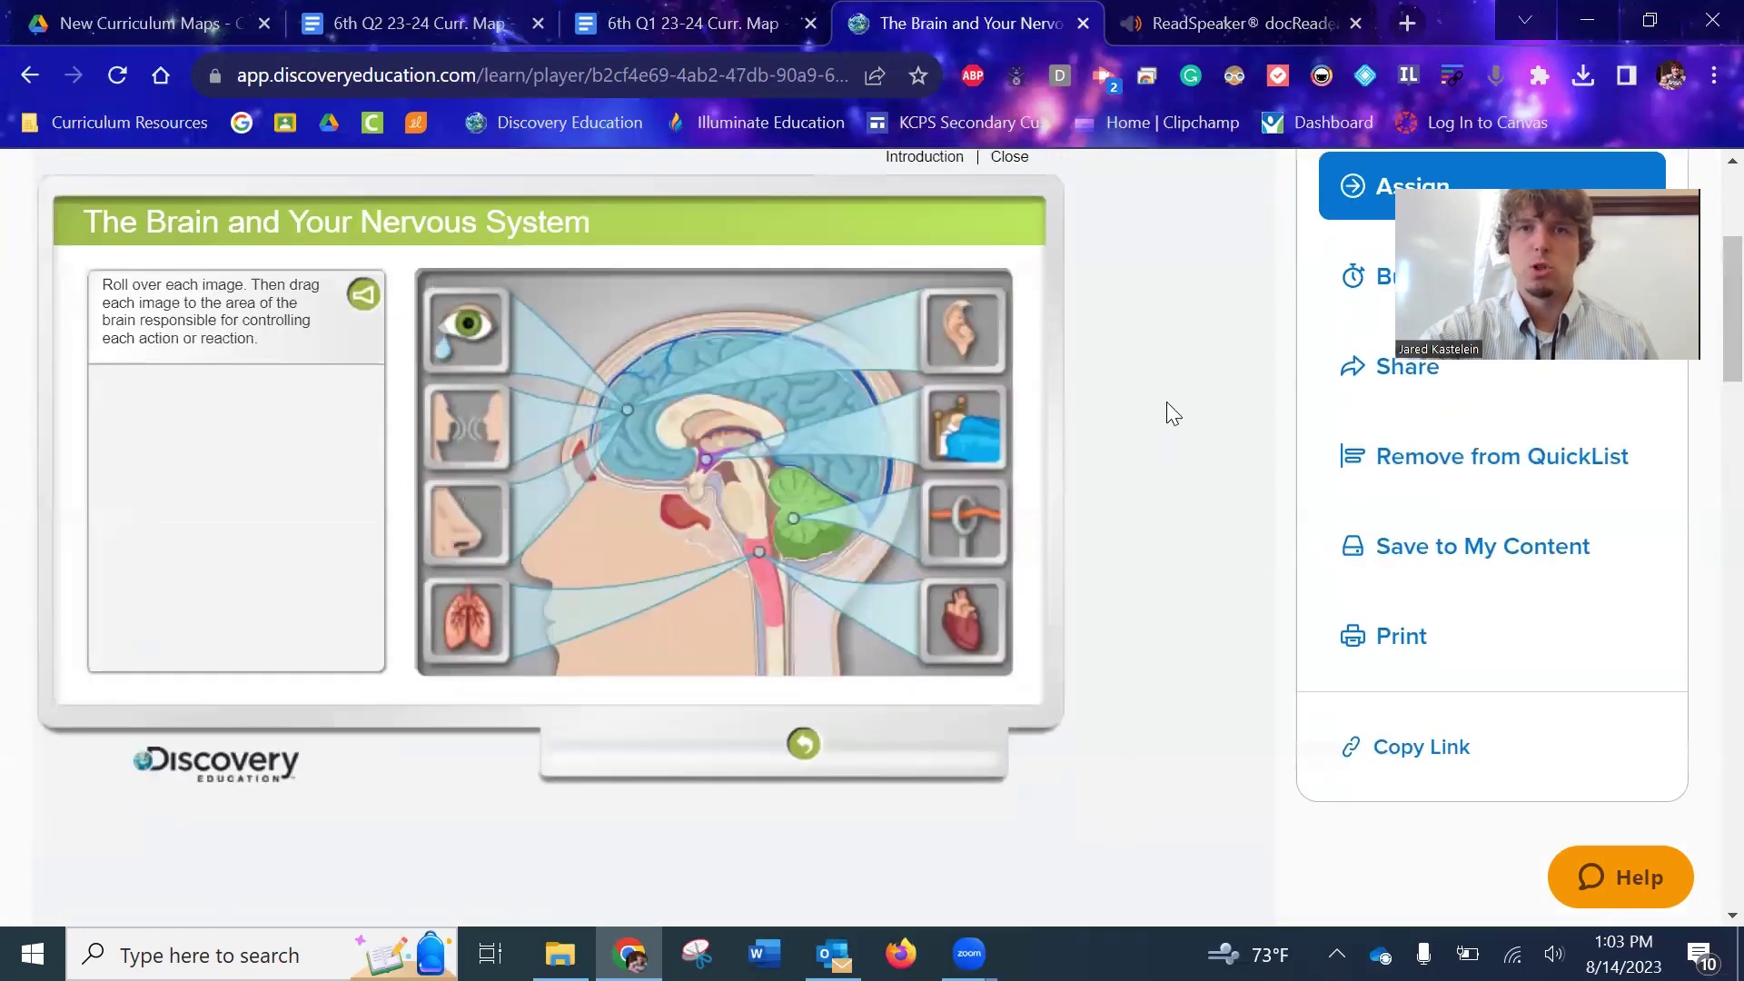